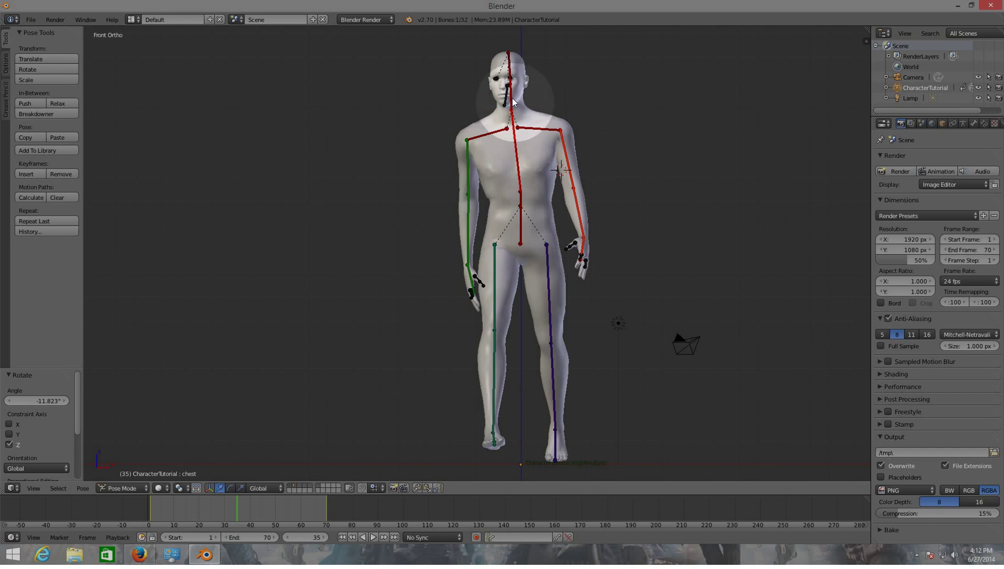
# Try an 11-degree chest rotation, then cancel it and return to orthographic view
pyautogui.press('r')
pyautogui.press('KP_5')
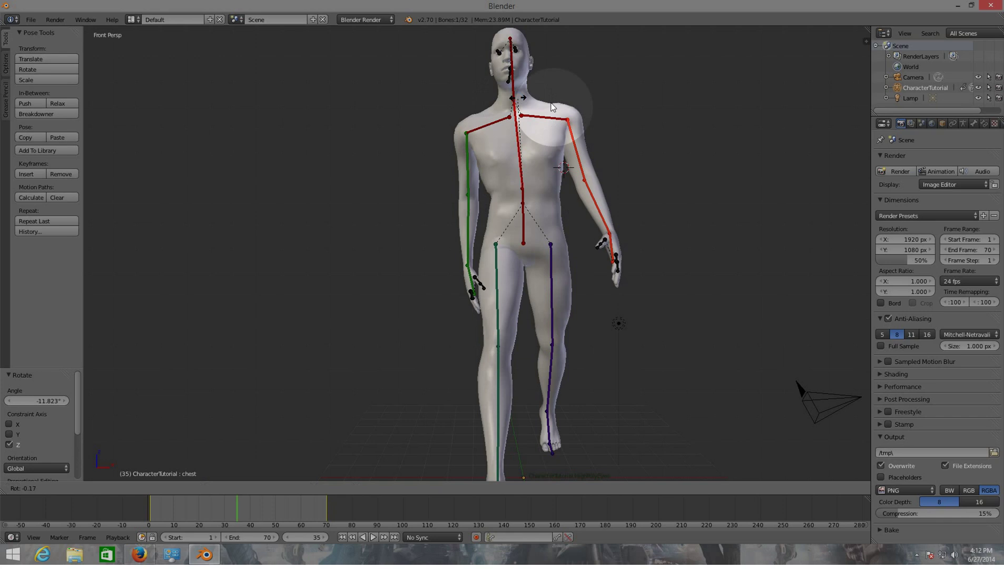
pyautogui.press('1')
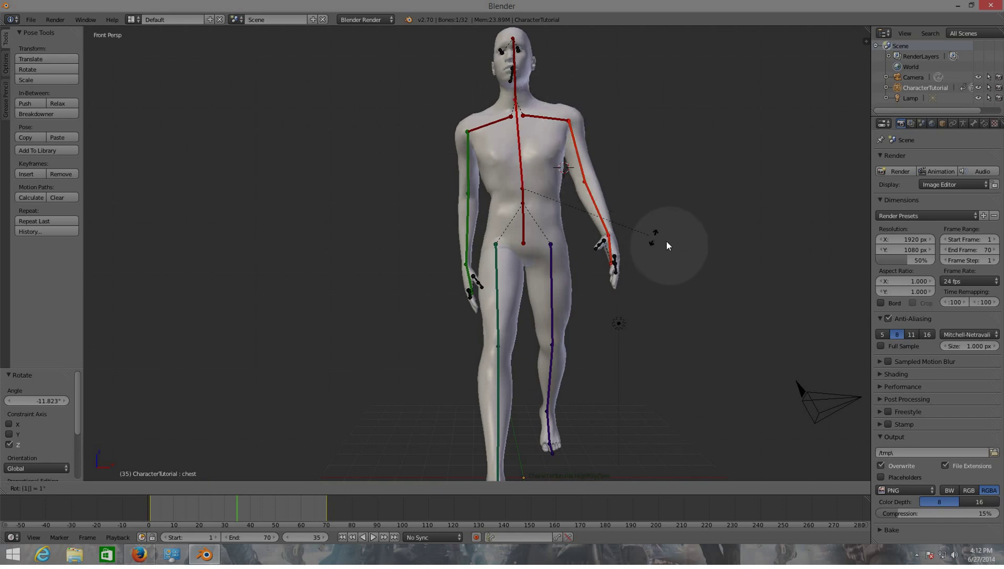
pyautogui.press('1')
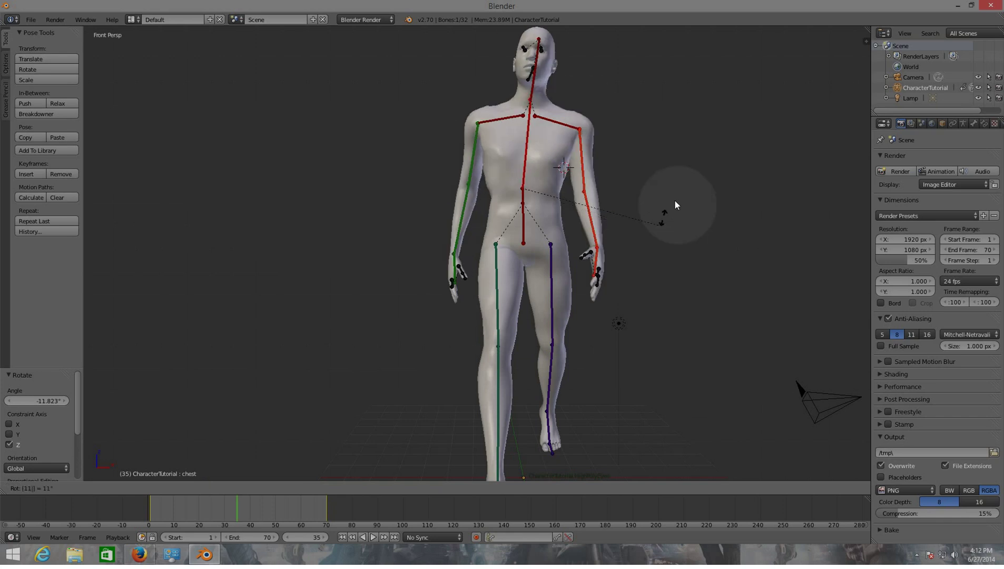
pyautogui.press('Escape')
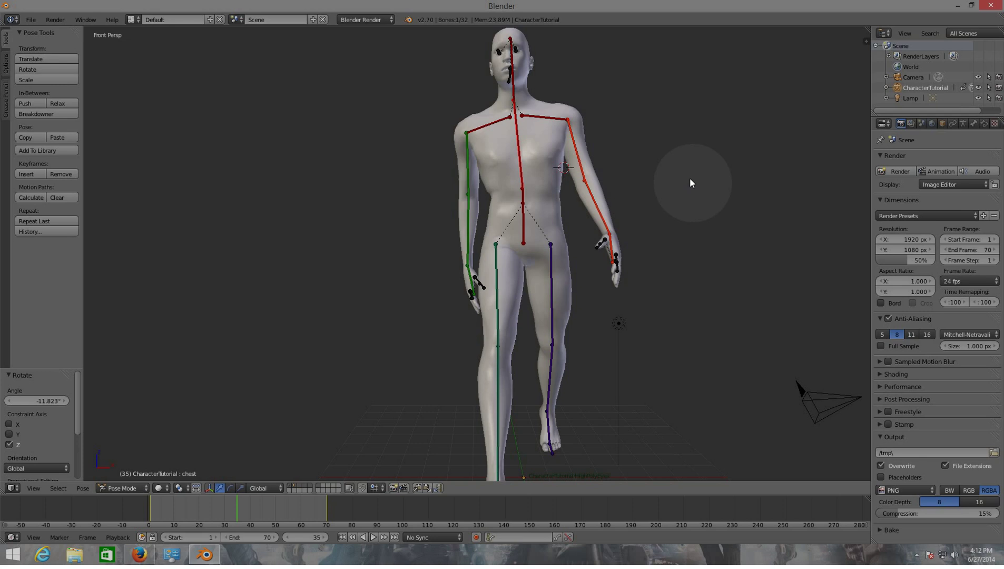
pyautogui.press('KP_5')
# Rotate the neck bone about 12.8° around the global Z axis, then rotate the chest
pyautogui.rightClick(512, 97)
pyautogui.press('r')
pyautogui.press('z')
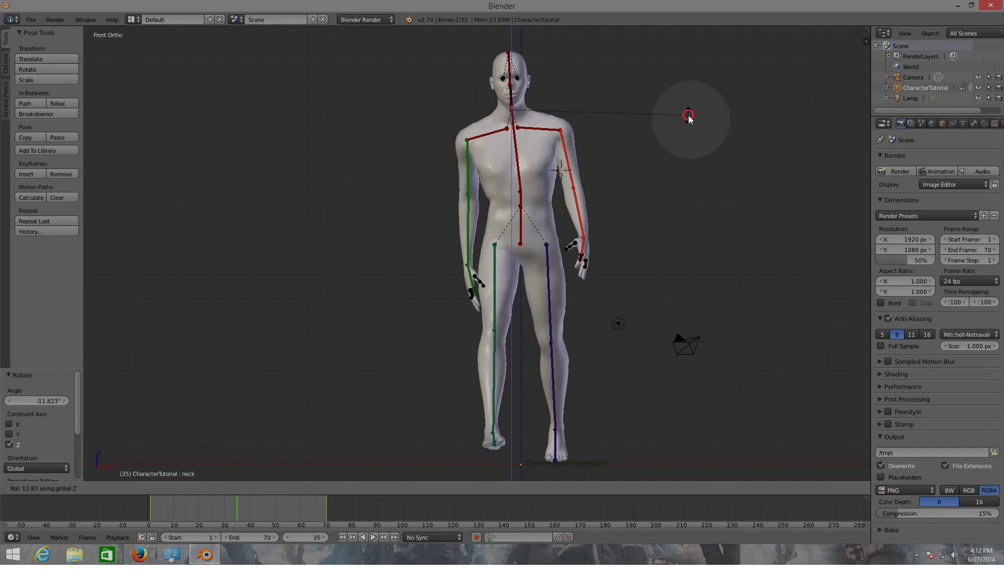
pyautogui.click(688, 114)
pyautogui.moveTo(596, 172); pyautogui.dragTo(490, 196, button='middle')
pyautogui.rightClick(455, 121)
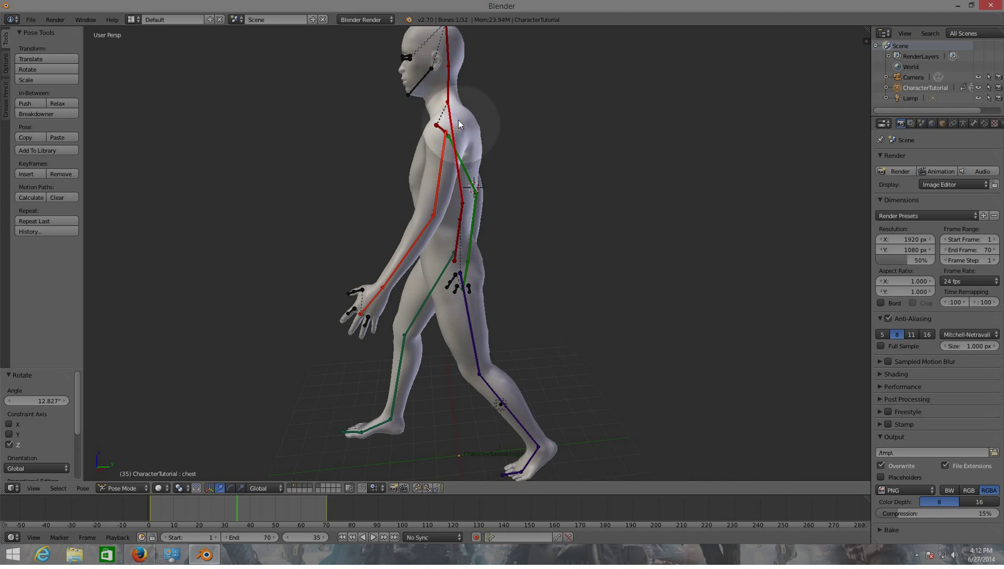
pyautogui.press('r')
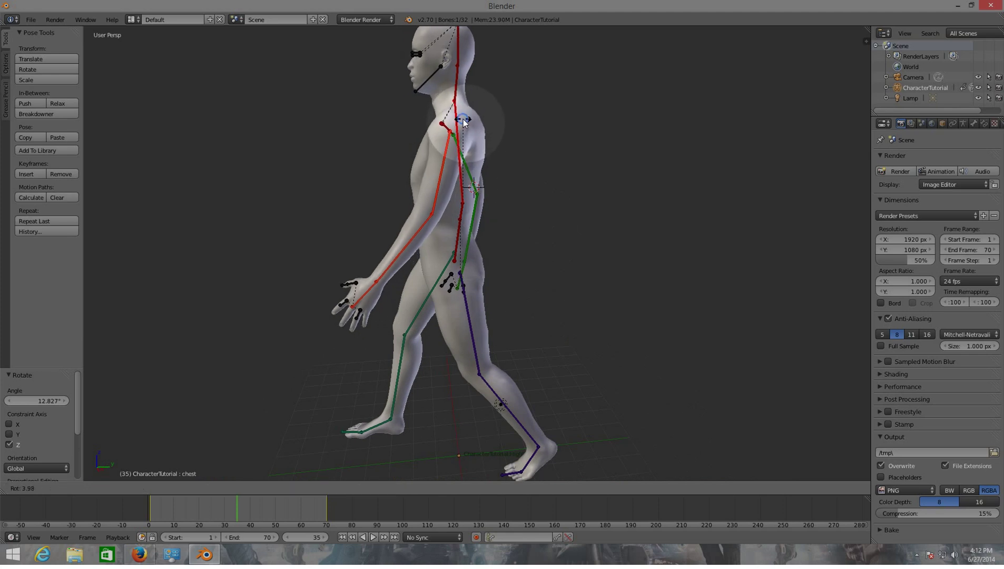
pyautogui.click(463, 121)
# Swing the left upper arm (0.191 along X) and right upper arm (-0.090) into the stride
pyautogui.moveTo(448, 168); pyautogui.dragTo(447, 171, button='right')
pyautogui.press('r')
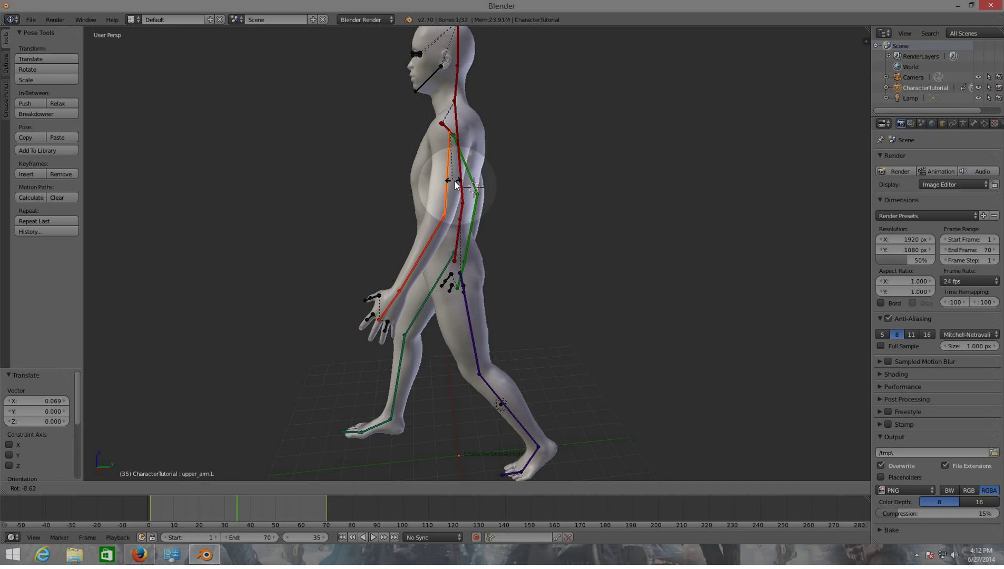
pyautogui.click(456, 184)
pyautogui.moveTo(516, 208); pyautogui.dragTo(535, 186, button='middle')
pyautogui.rightClick(481, 182)
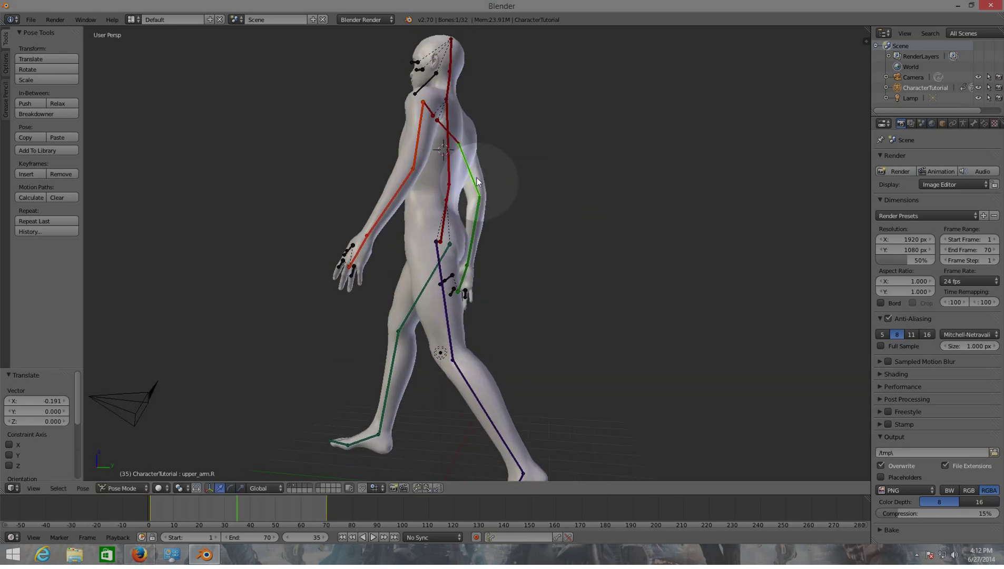
pyautogui.press('r')
pyautogui.click(480, 179)
pyautogui.moveTo(482, 180); pyautogui.dragTo(702, 223, button='middle')
# Select all bones and insert a keyframe for the pose at frame 35
pyautogui.scroll(-3, 692, 213)
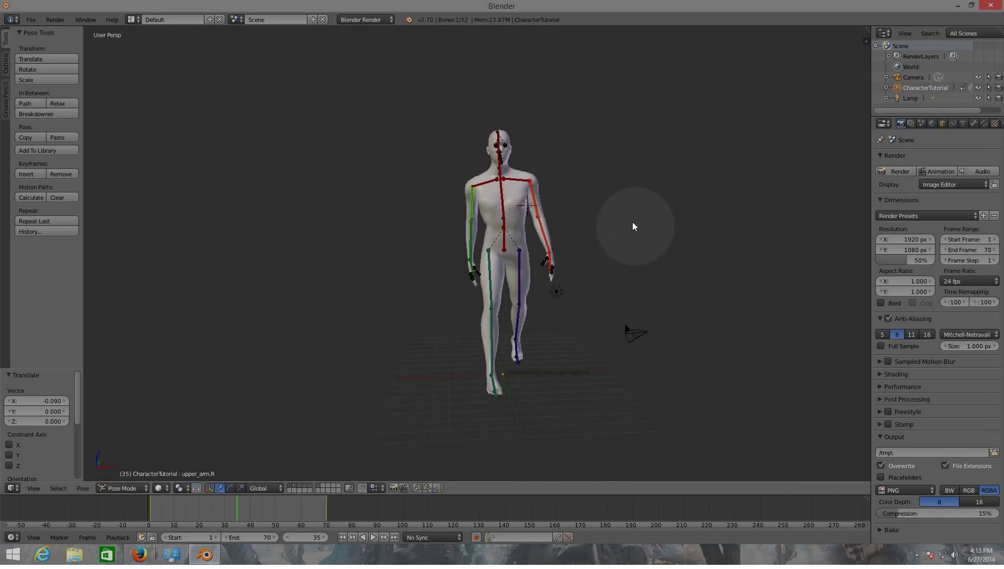
pyautogui.press('a')
pyautogui.press('a')
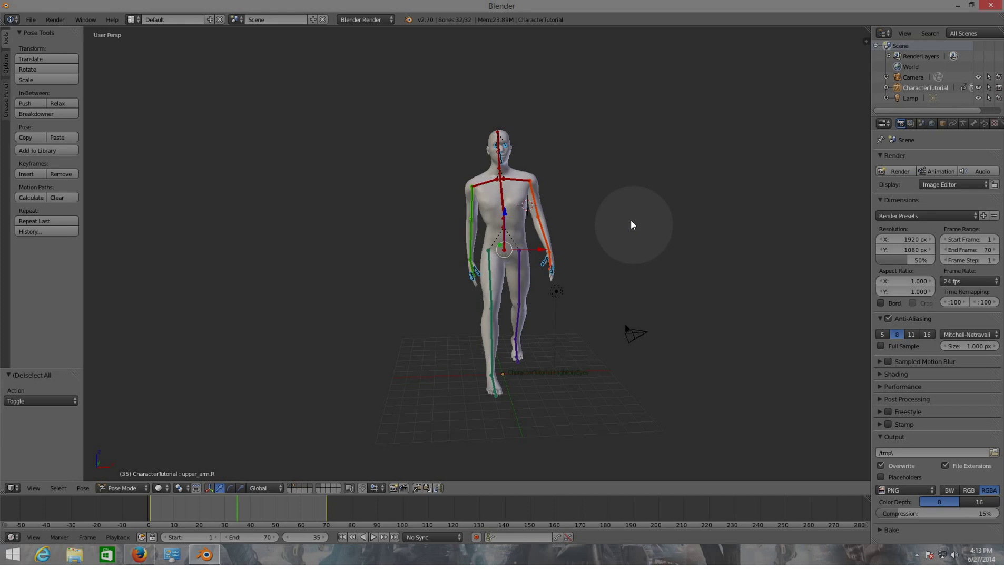
pyautogui.press('i')
pyautogui.click(630, 219)
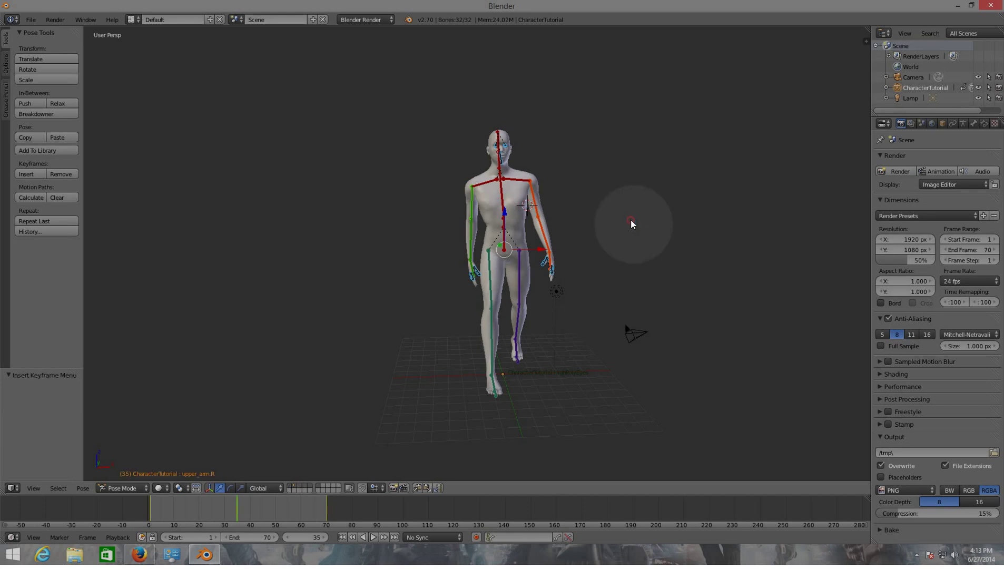
# Play the 70-frame walk cycle from the first frame, then stop playback
pyautogui.click(342, 537)
pyautogui.click(373, 537)
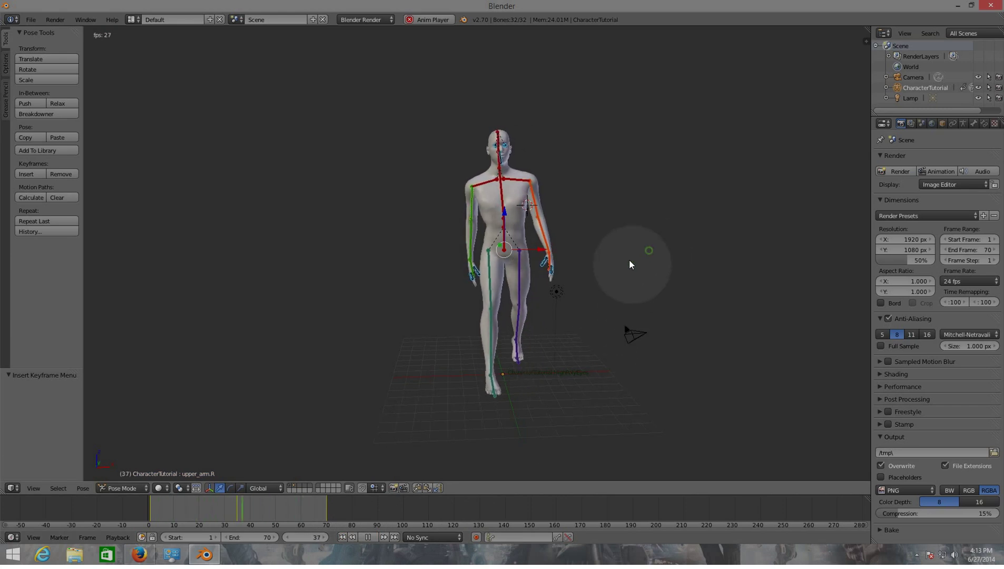
pyautogui.moveTo(650, 256); pyautogui.dragTo(617, 269, button='middle')
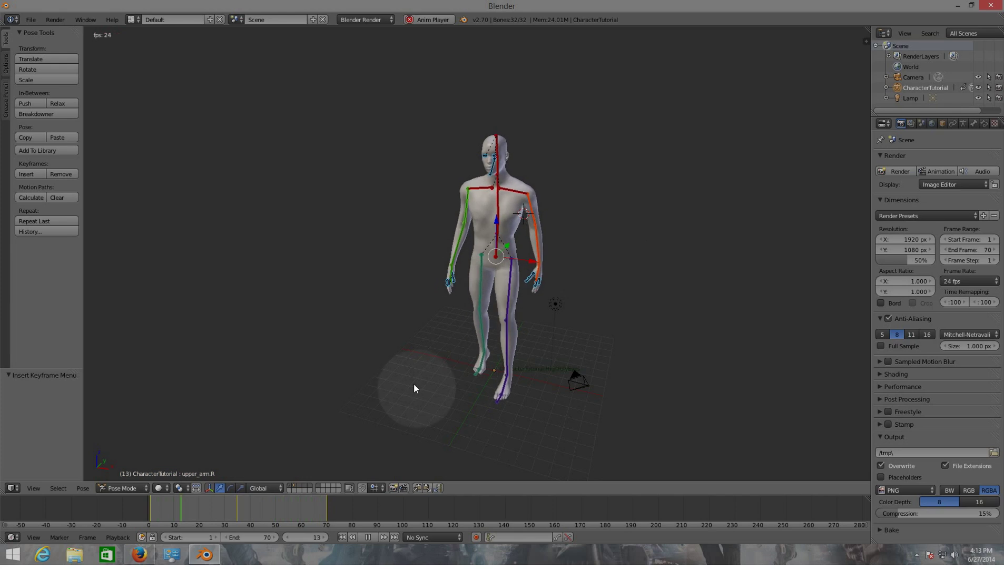
pyautogui.click(375, 538)
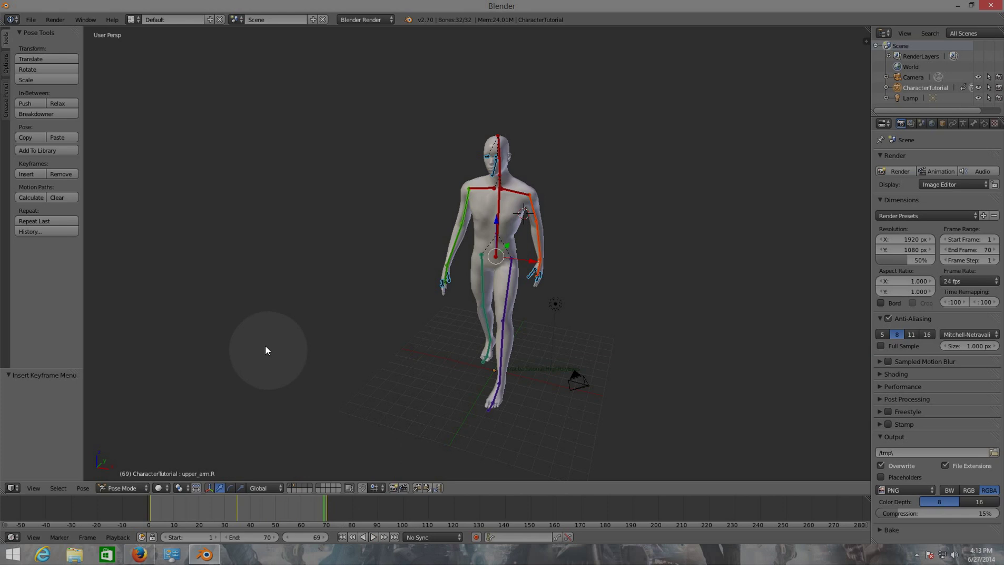
# Search add-on preferences for 'fb' to confirm Autodesk FBX format is enabled, then close the window
pyautogui.click(33, 19)
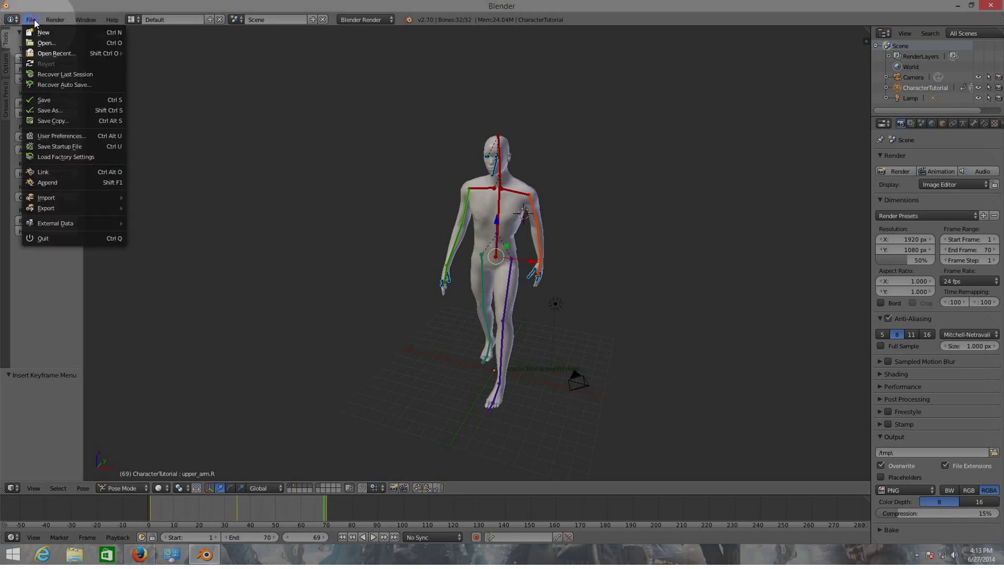
pyautogui.moveTo(43, 209)
pyautogui.click(61, 136)
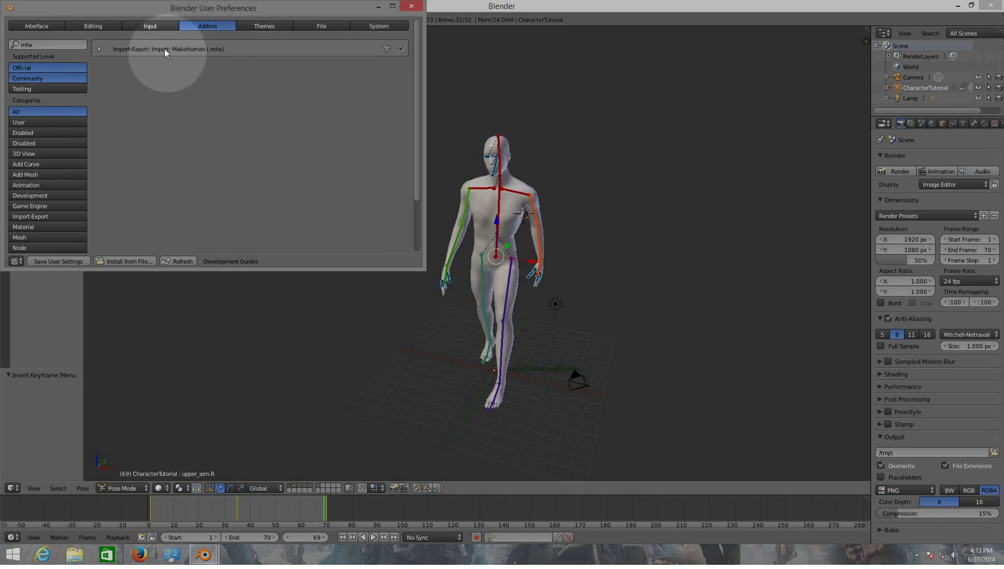
pyautogui.click(54, 48)
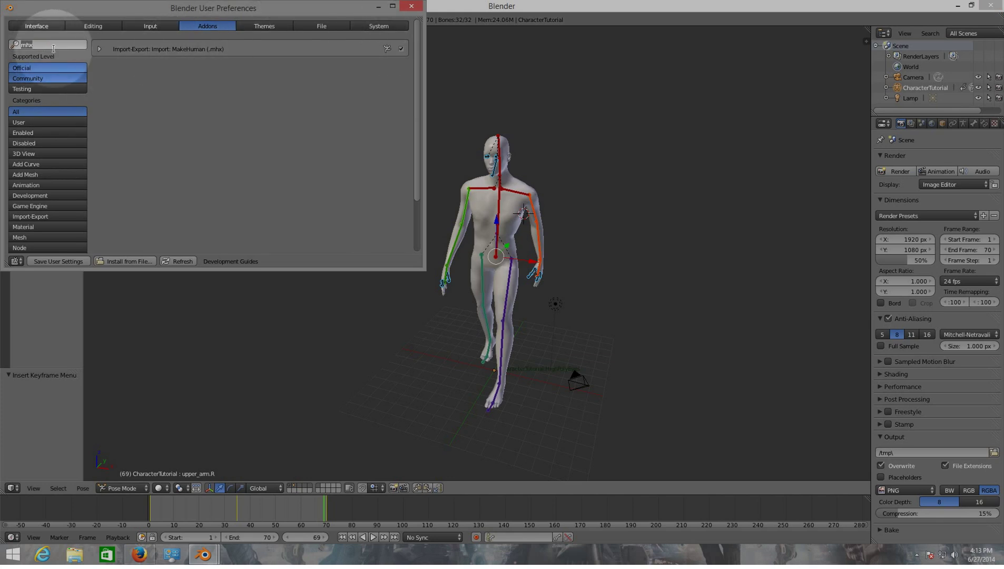
pyautogui.write('fbx')
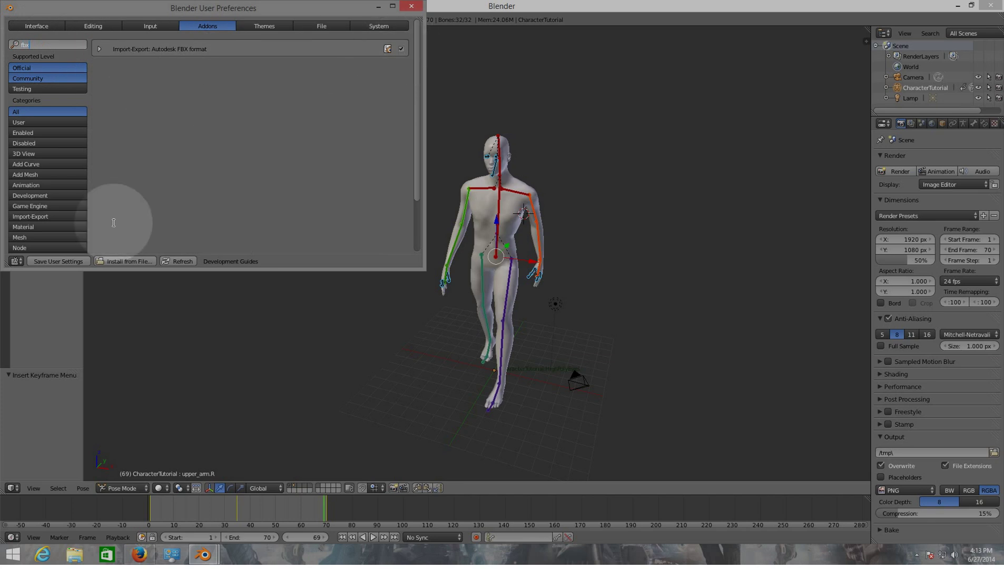
pyautogui.click(411, 6)
# Export the scene as FBX to humantest.fbx in Downloads
pyautogui.click(30, 20)
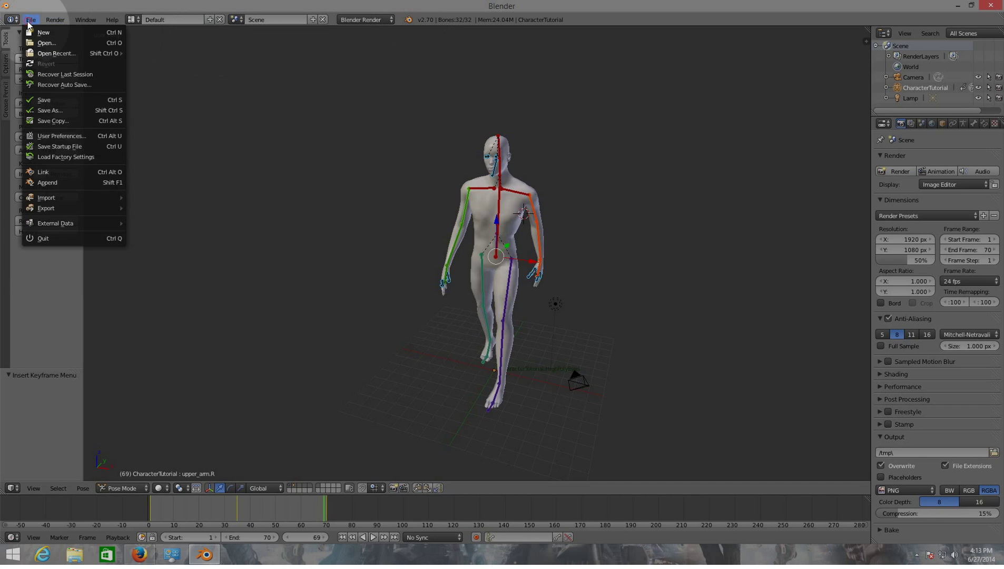
pyautogui.moveTo(125, 211)
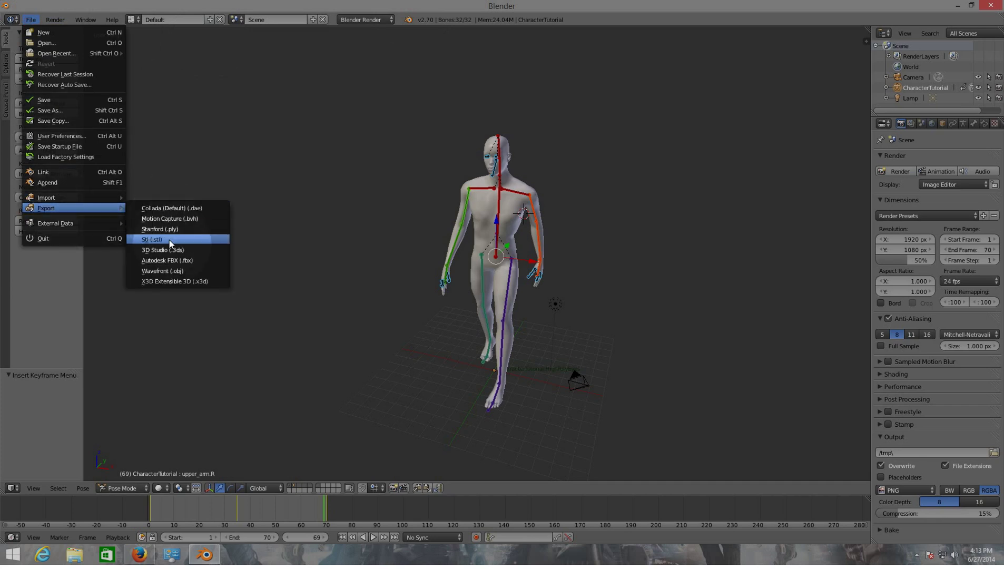
pyautogui.click(170, 260)
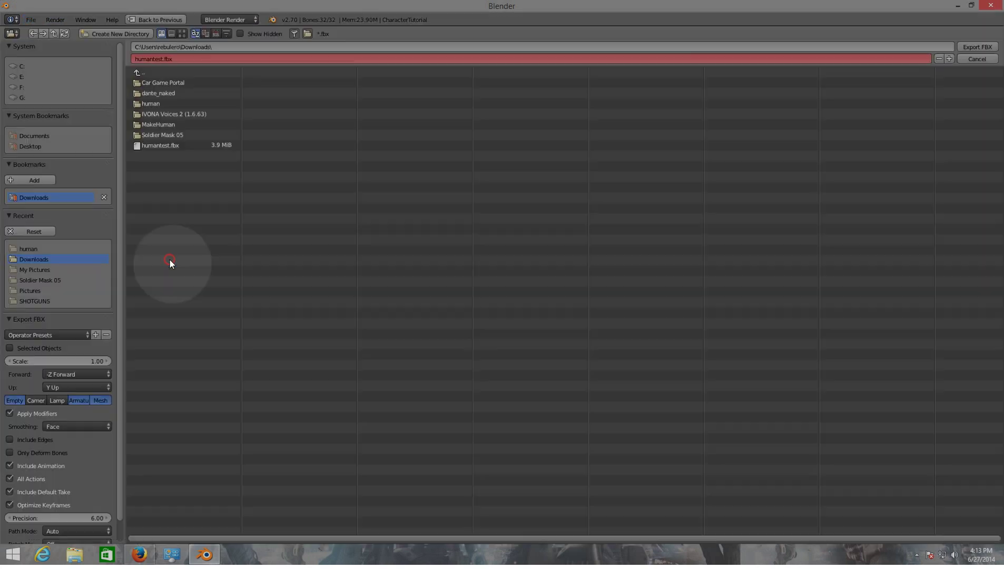
pyautogui.click(158, 147)
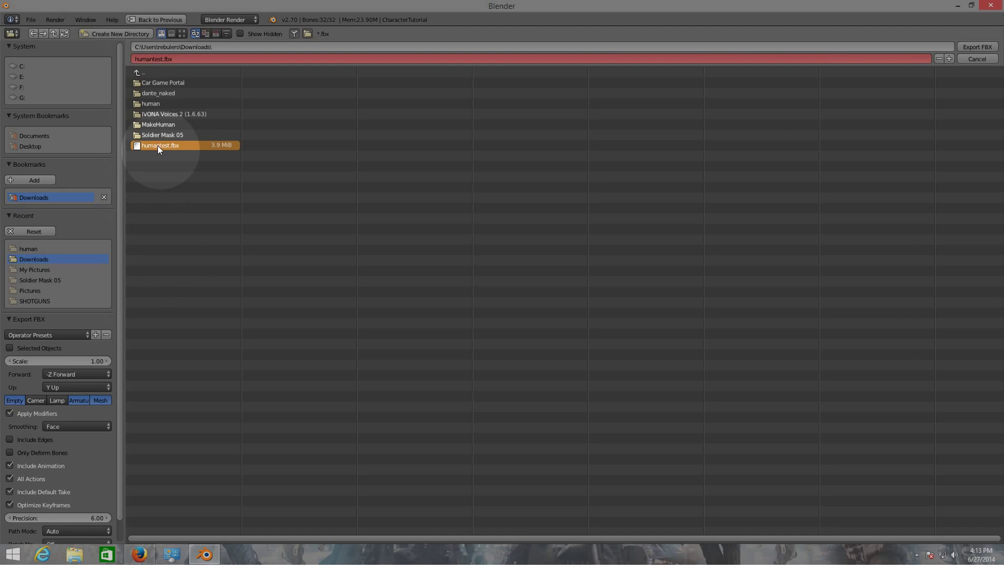
pyautogui.doubleClick(158, 146)
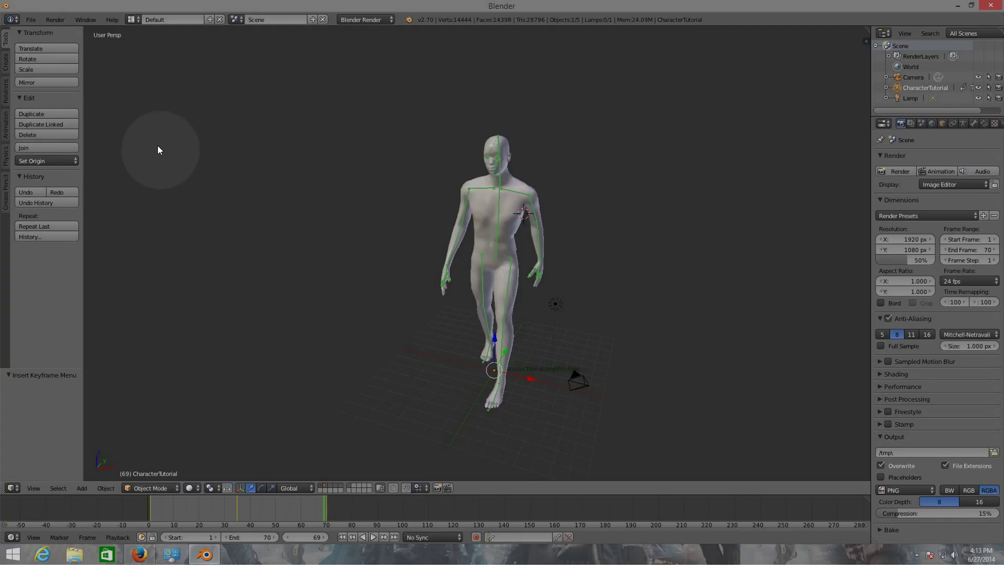
# Re-export to humantest.fbx with Empty objects excluded from the export
pyautogui.click(30, 20)
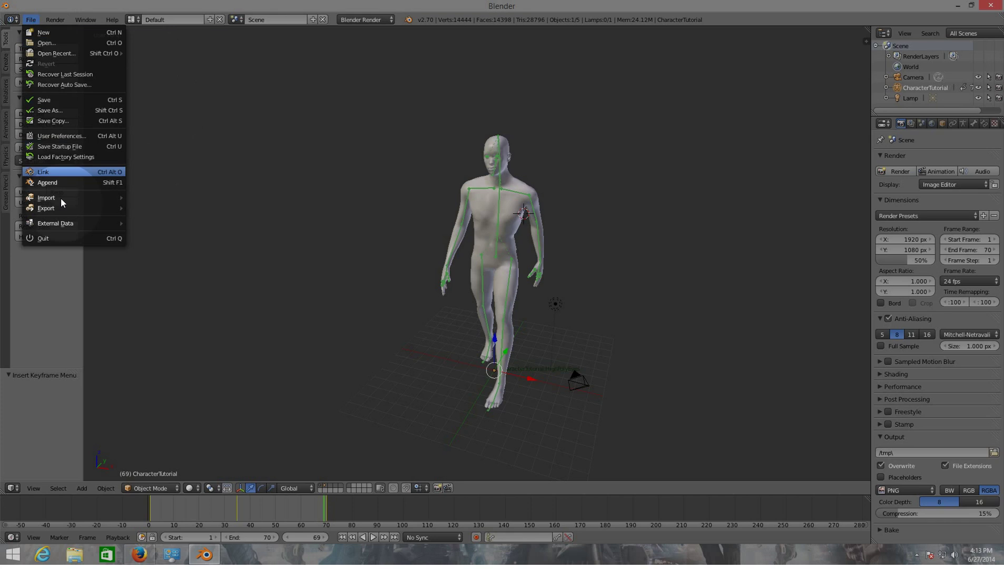
pyautogui.click(161, 262)
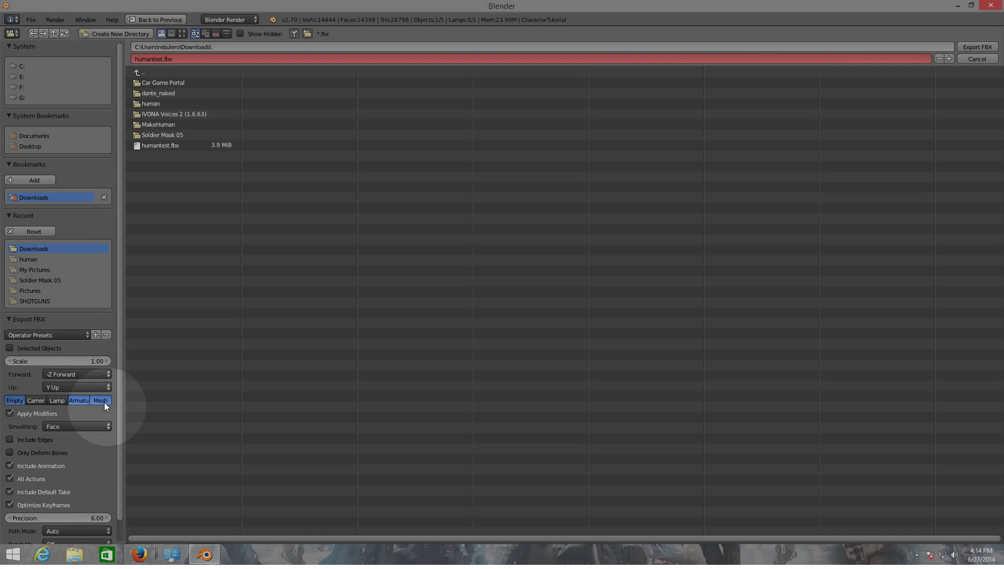
pyautogui.click(15, 401)
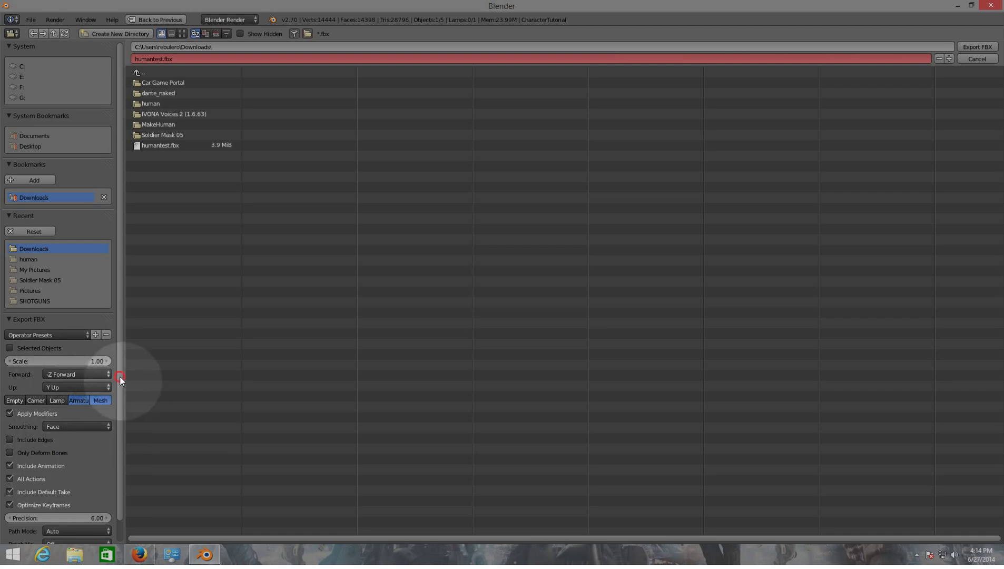
pyautogui.scroll(-2, 119, 416)
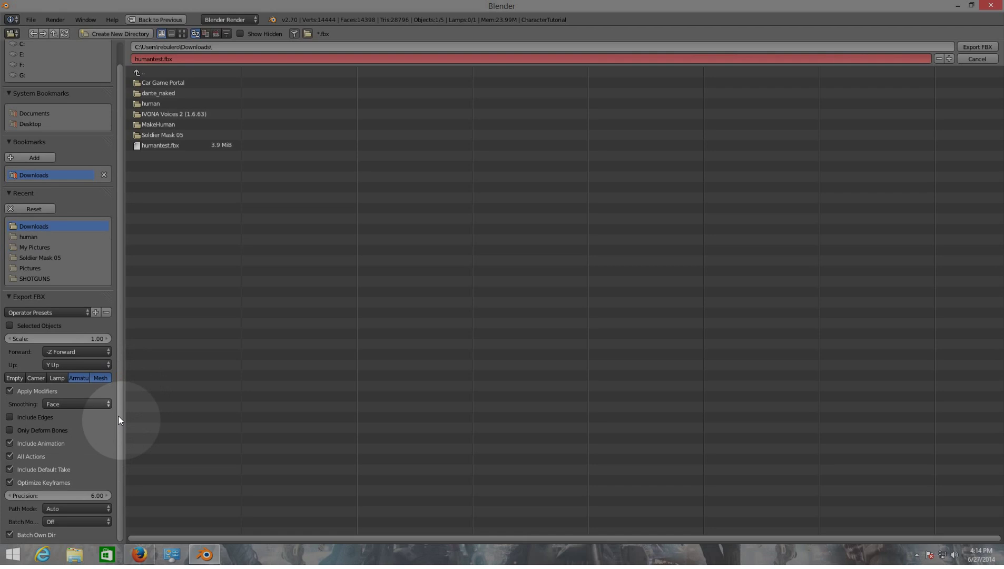
pyautogui.click(155, 146)
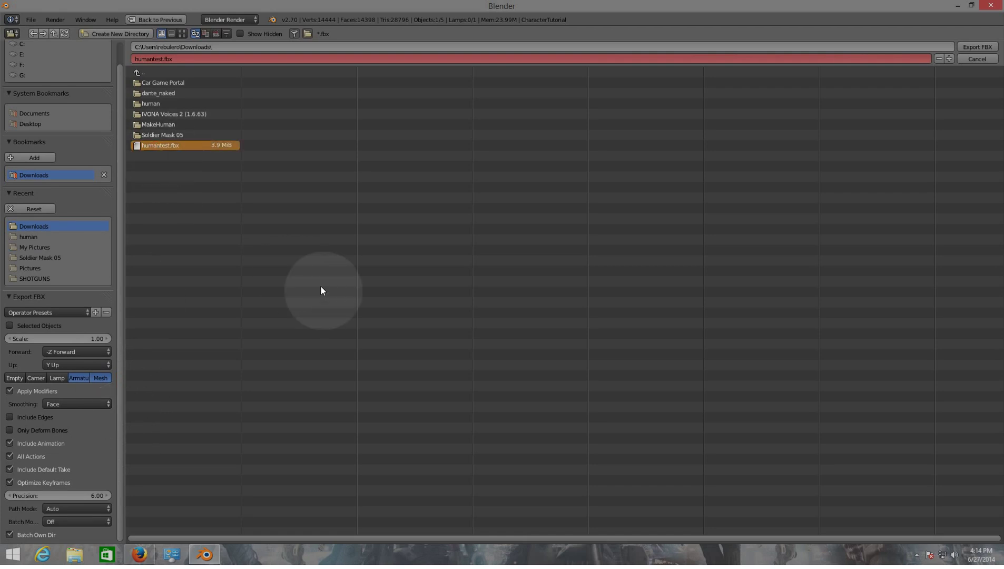
pyautogui.press('Return')
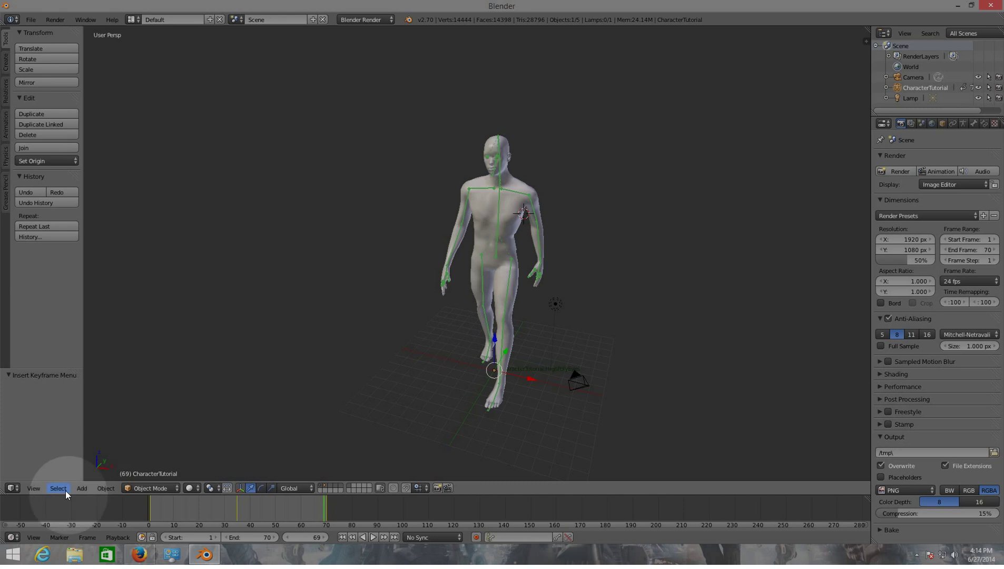
# Search the Start screen for 'unreal' to find the Unreal Engine app
pyautogui.click(13, 555)
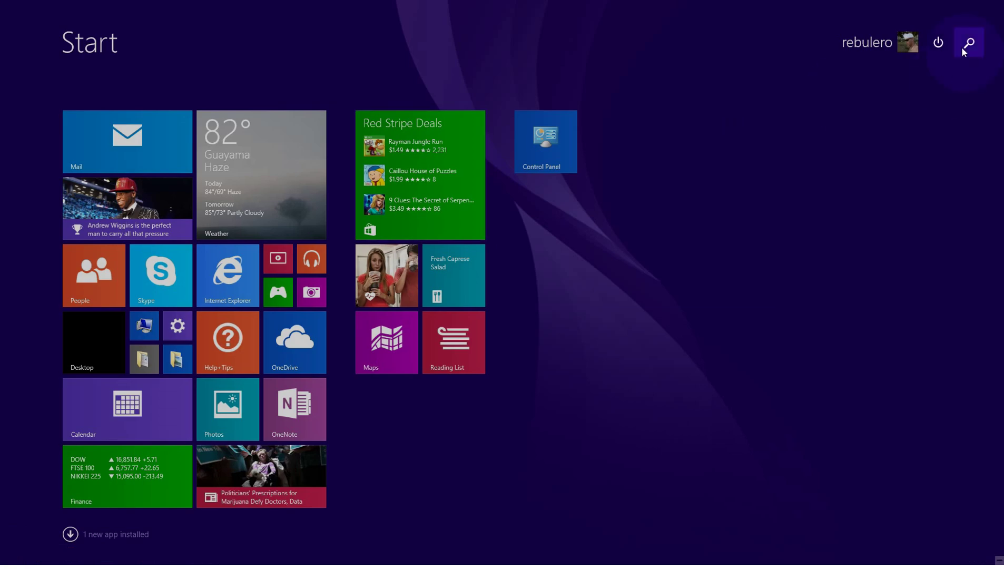
pyautogui.click(962, 49)
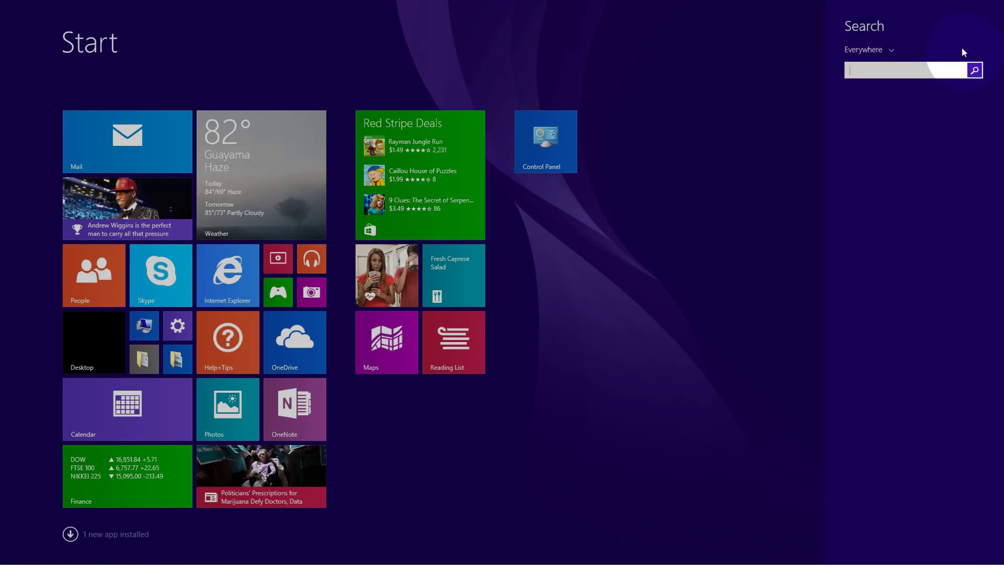
pyautogui.write('unreal Engine')
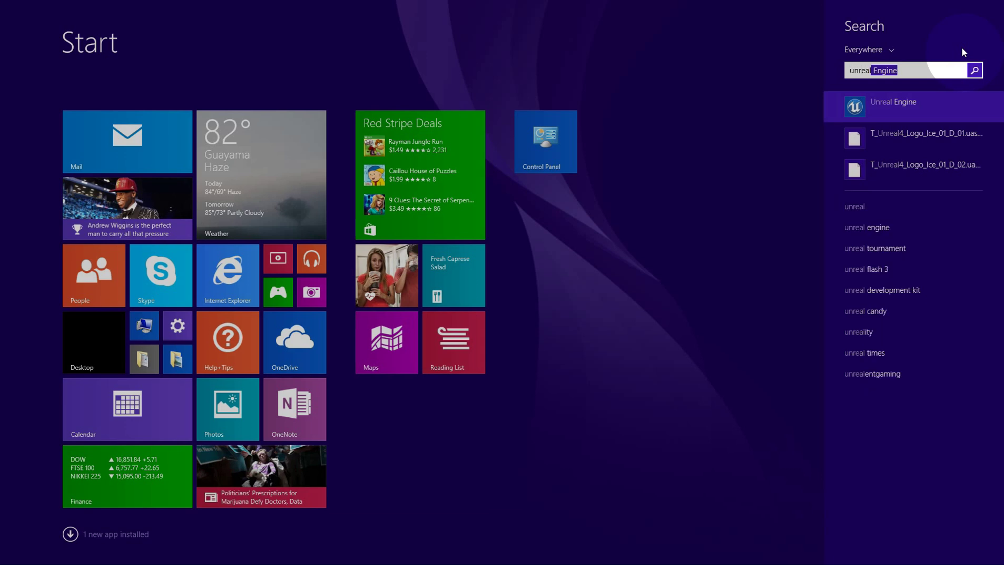
pyautogui.press('Escape')
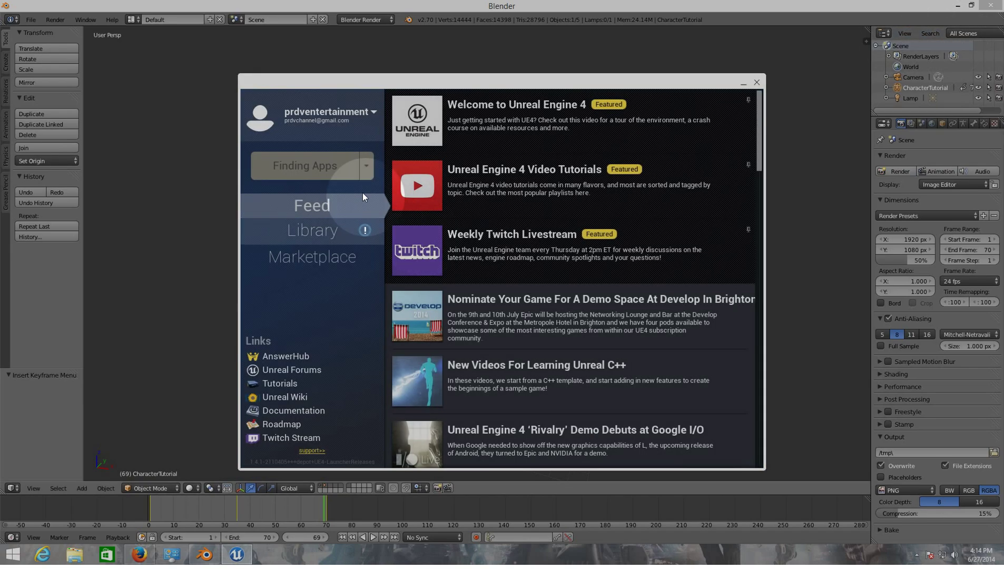
# Launch the engine and open the UnrealTutorials project from the Project Browser
pyautogui.click(331, 171)
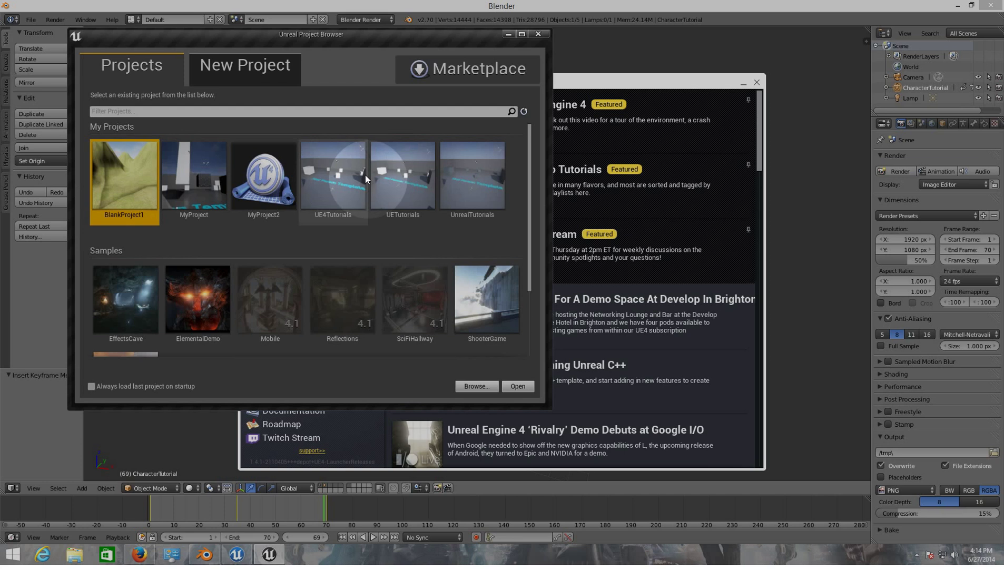
pyautogui.click(481, 207)
pyautogui.click(517, 387)
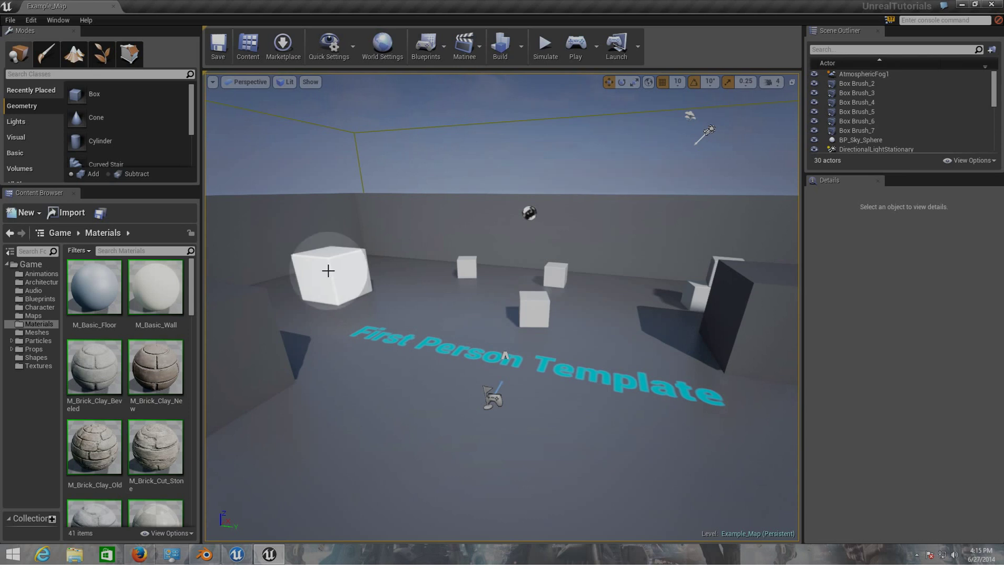
# Import humantest.fbx from Downloads into /Game/Character, opening the FBX import options
pyautogui.click(42, 309)
pyautogui.rightClick(113, 460)
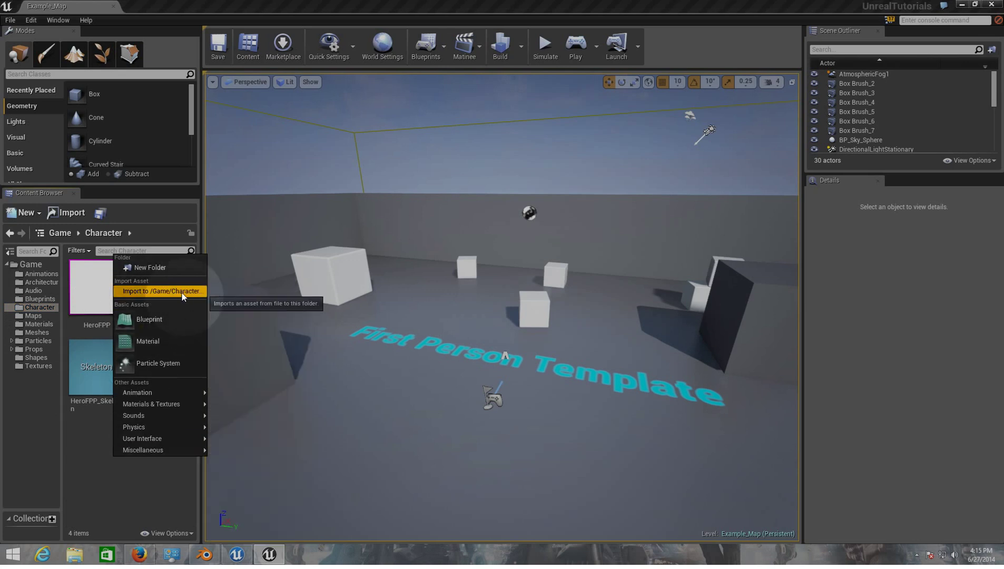
pyautogui.click(148, 292)
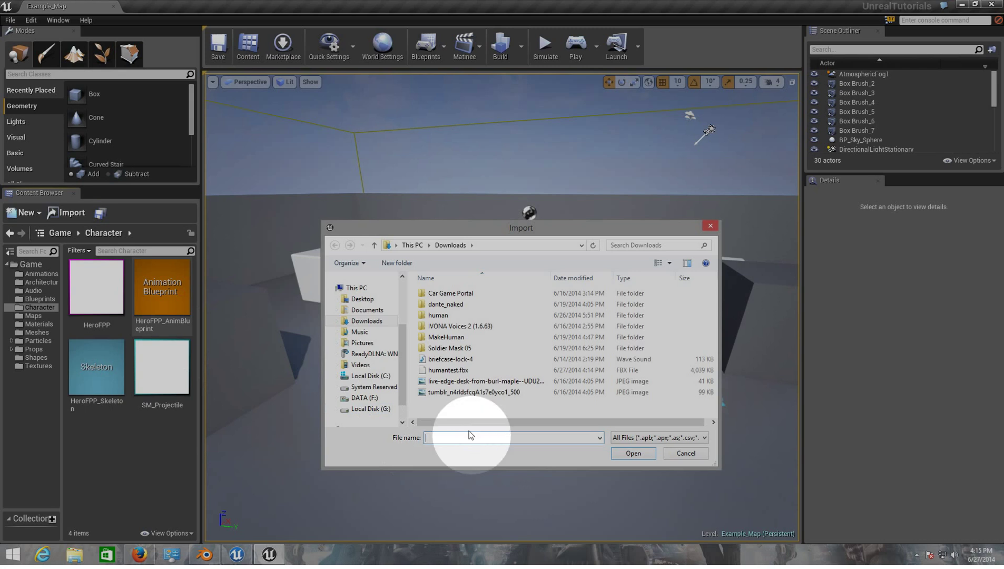
pyautogui.click(448, 369)
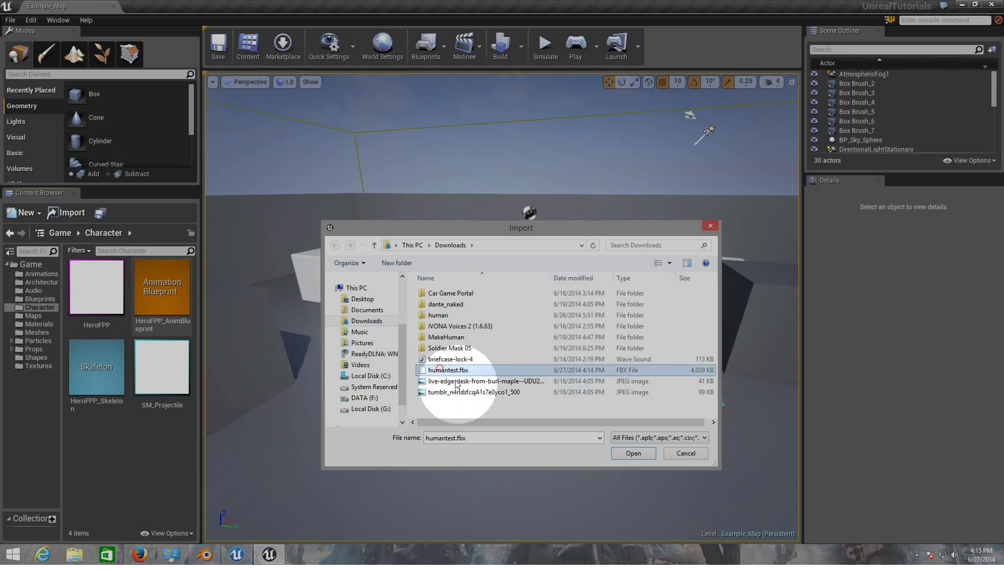
pyautogui.click(633, 453)
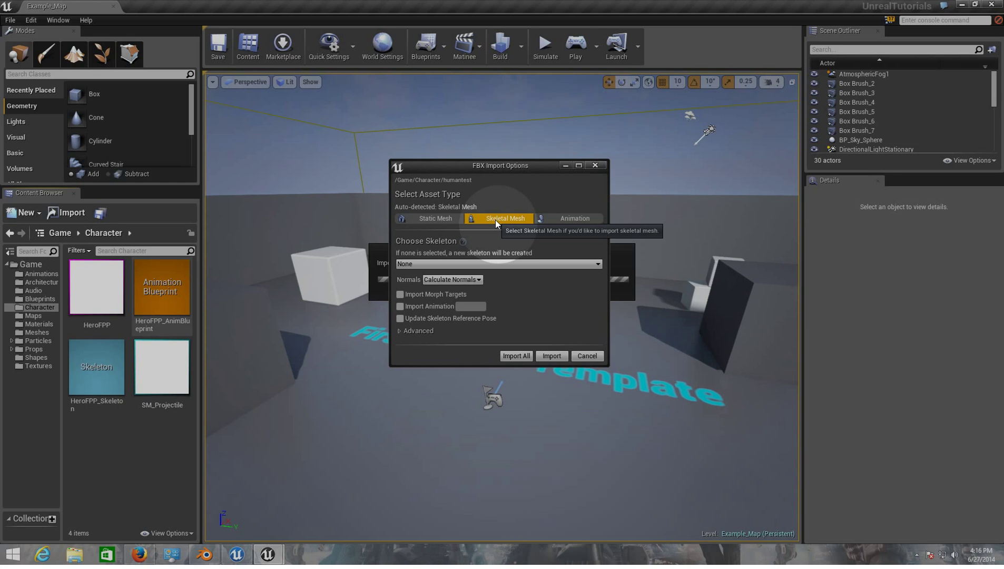
# Review the advanced FBX settings and import humantest as a Skeletal Mesh
pyautogui.click(420, 330)
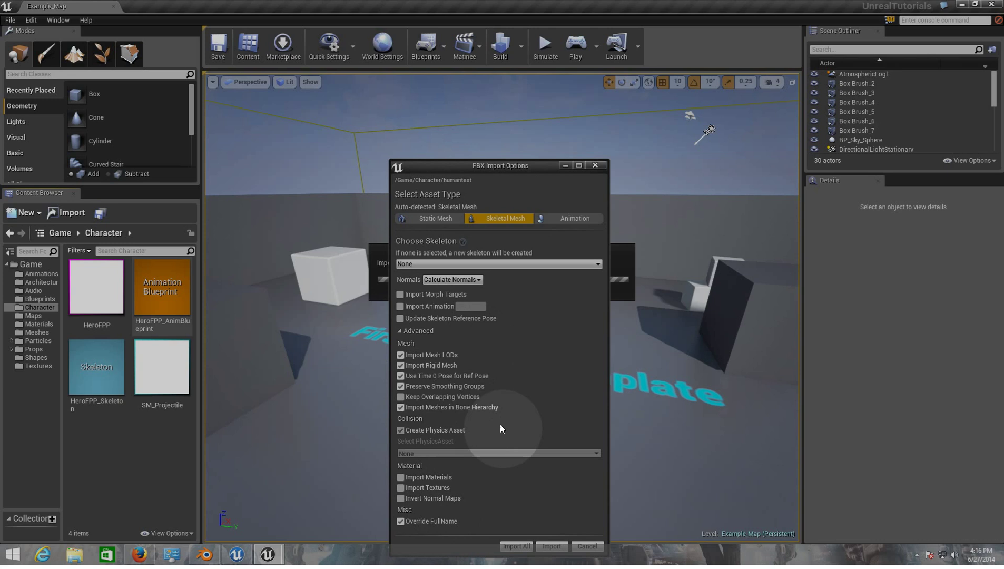
pyautogui.click(552, 546)
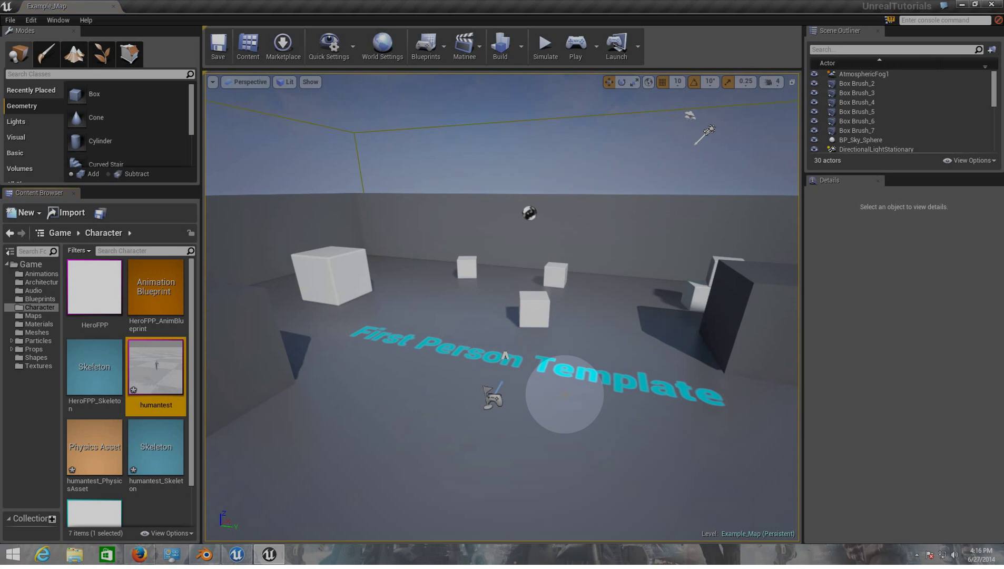
pyautogui.doubleClick(160, 367)
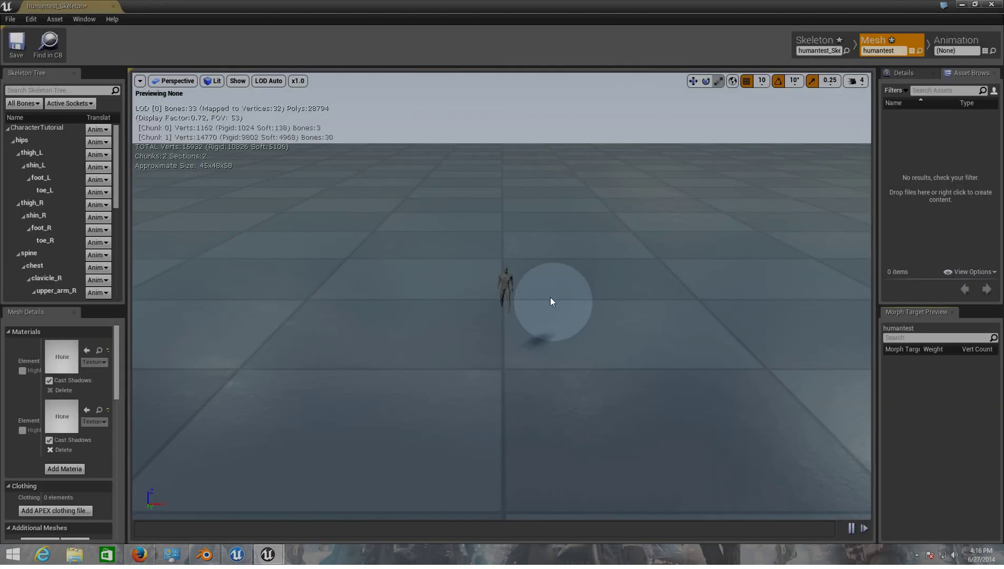
pyautogui.scroll(-5, 547, 309)
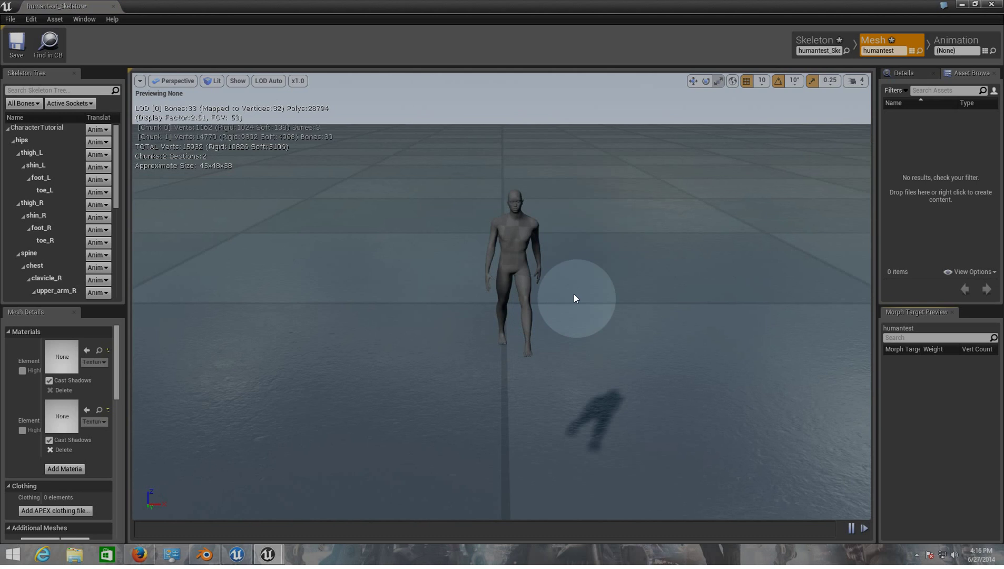
pyautogui.scroll(-2, 573, 298)
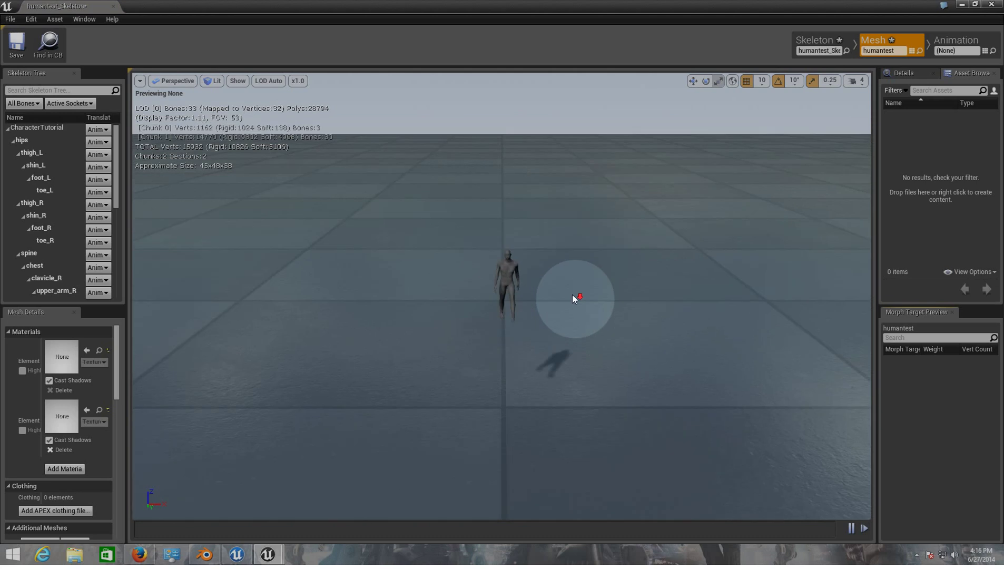
pyautogui.click(991, 4)
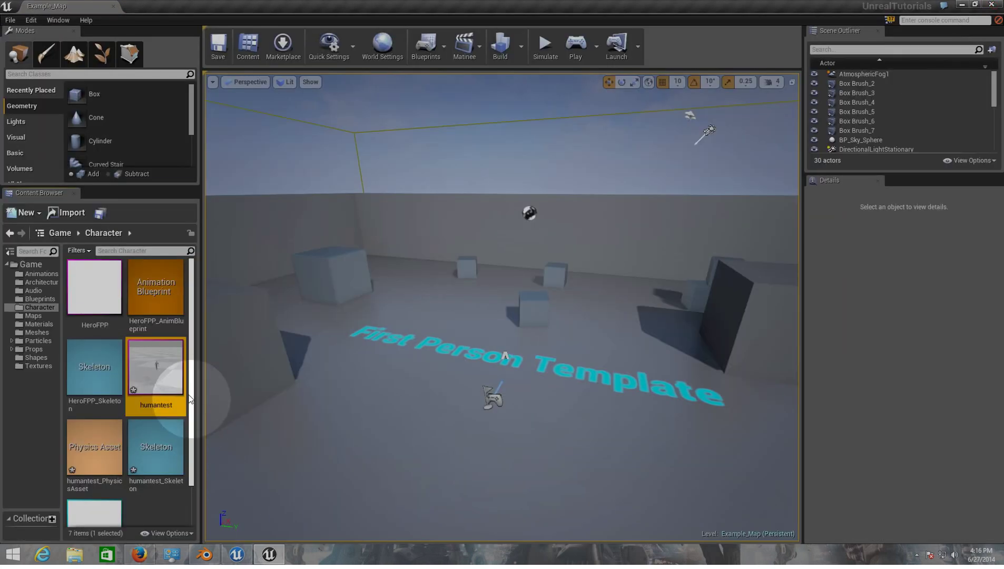
# Import humantest.fbx again into /Game/Character, confirming overwrite of the existing asset
pyautogui.moveTo(191, 387); pyautogui.dragTo(191, 426)
pyautogui.rightClick(155, 486)
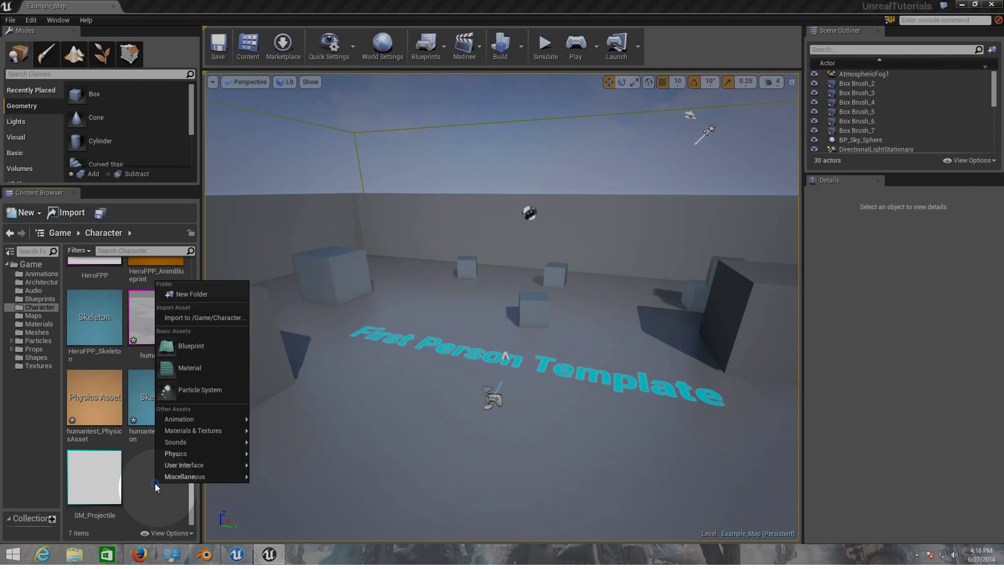
pyautogui.click(186, 318)
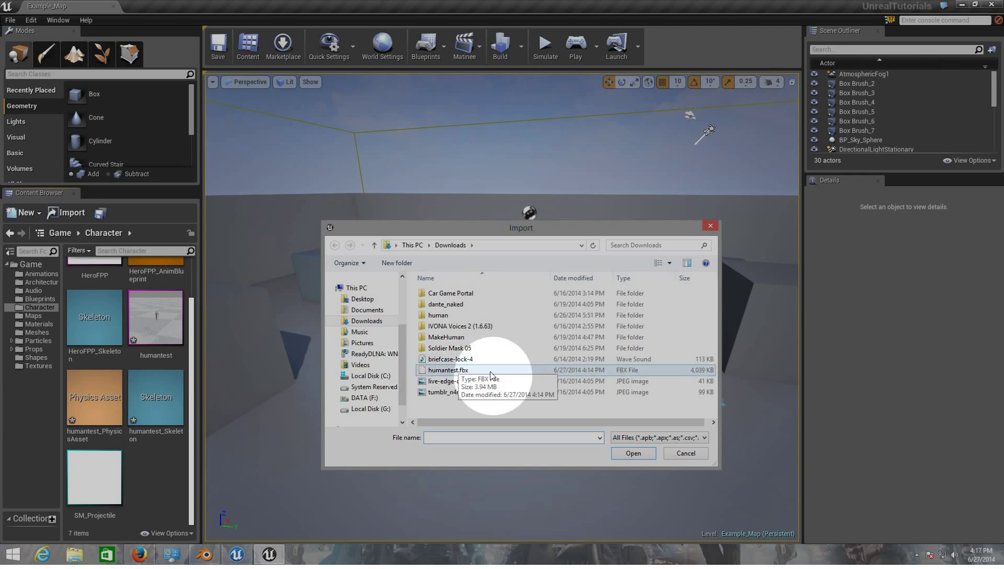
pyautogui.doubleClick(454, 370)
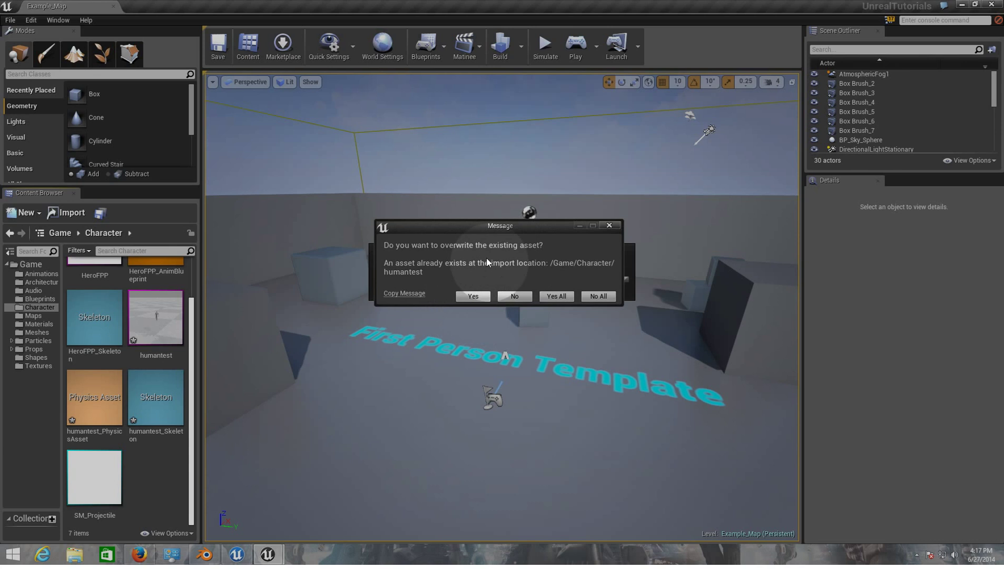
pyautogui.moveTo(489, 231); pyautogui.dragTo(523, 168)
pyautogui.click(504, 234)
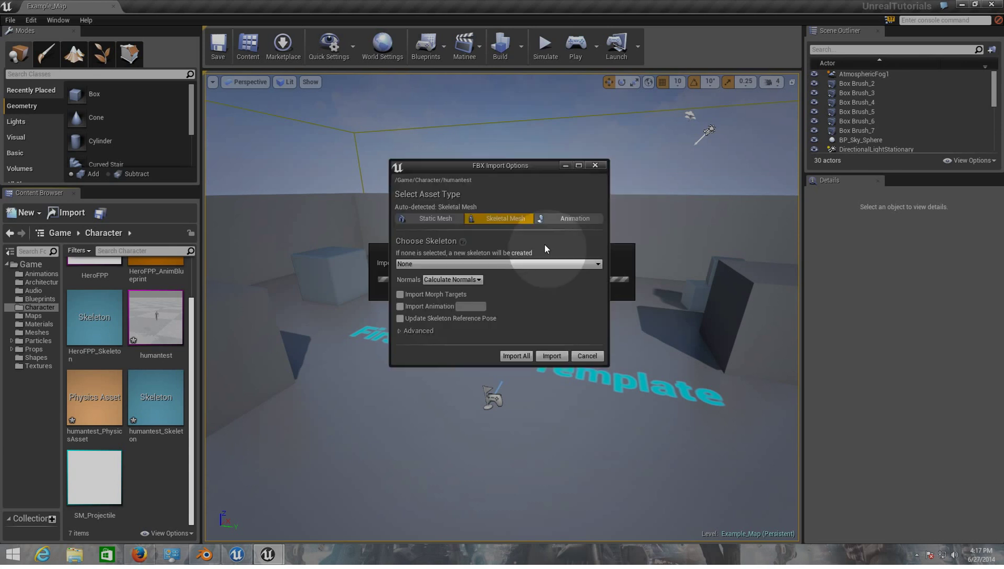
# Import it as Animation using humantest_Skeleton, creating two animation sequences
pyautogui.click(567, 219)
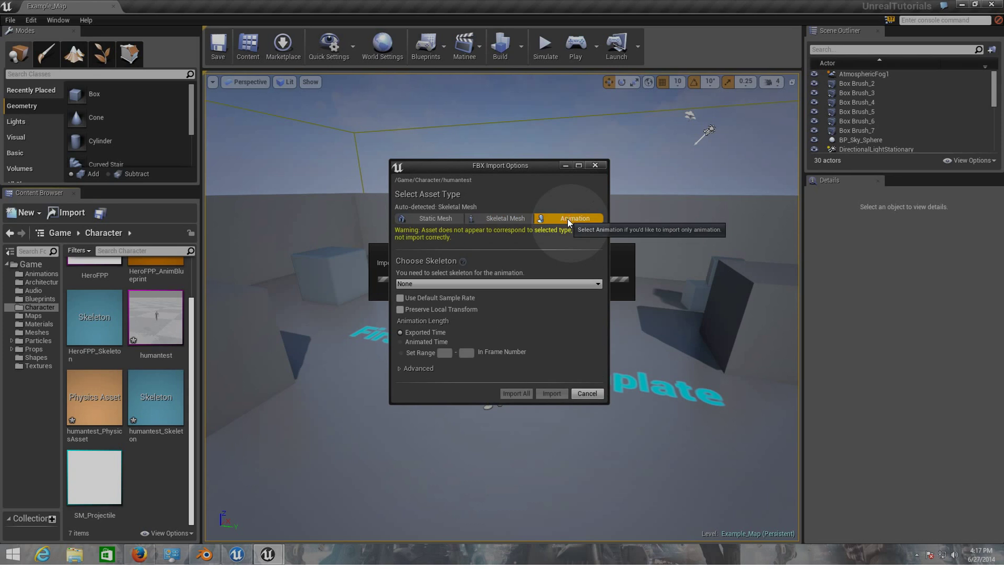
pyautogui.click(446, 283)
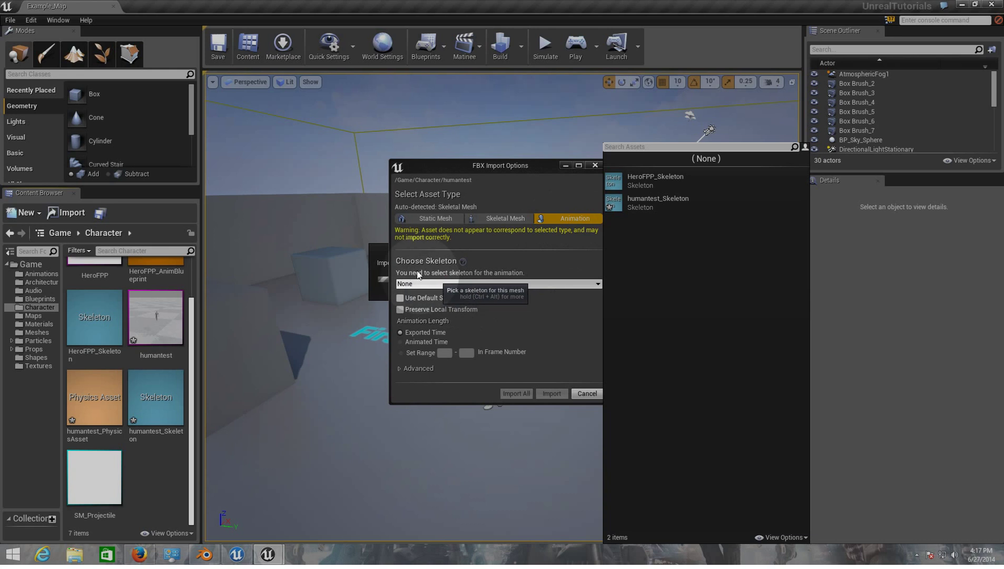
pyautogui.click(654, 206)
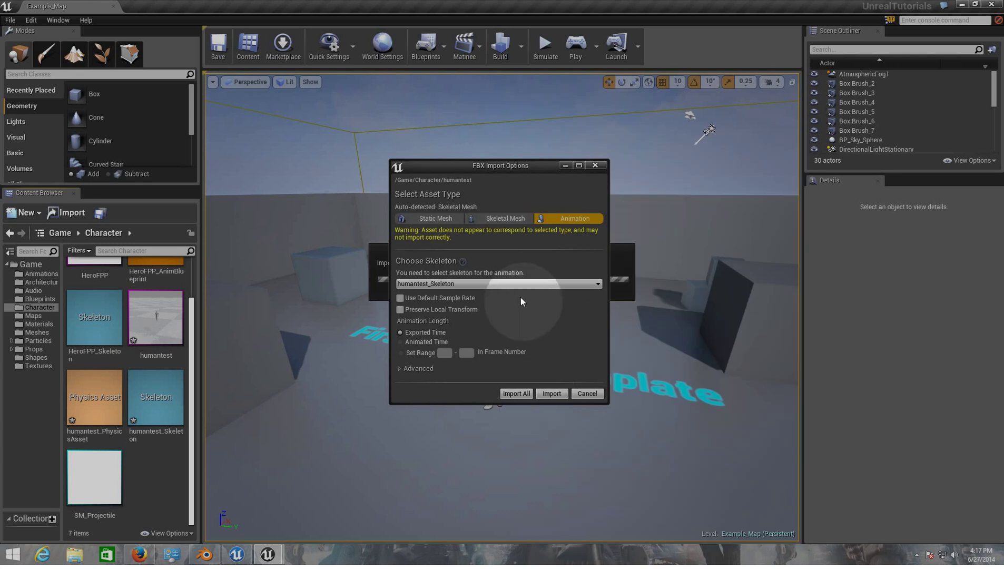
pyautogui.click(551, 394)
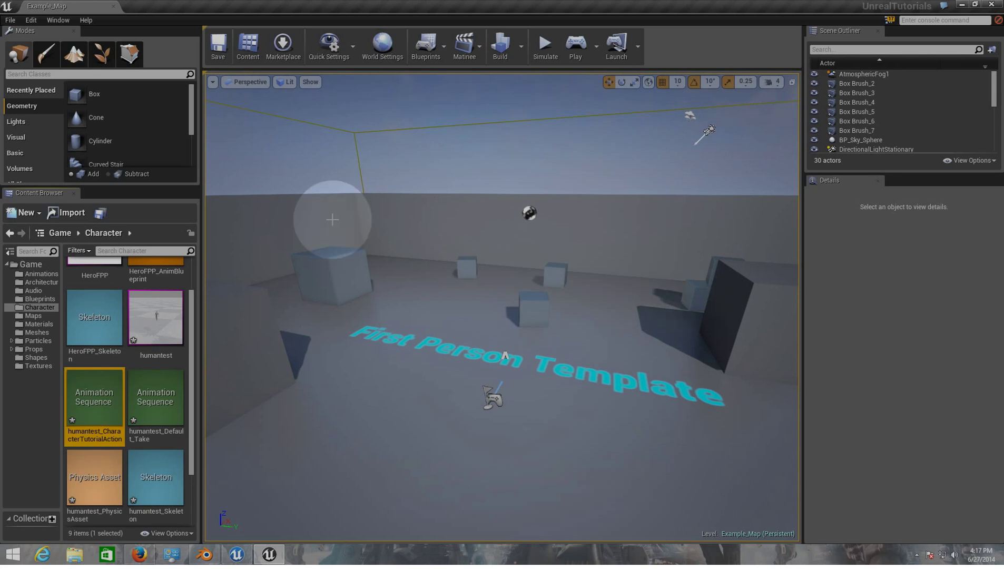
pyautogui.scroll(-2, 191, 418)
pyautogui.scroll(2, 191, 358)
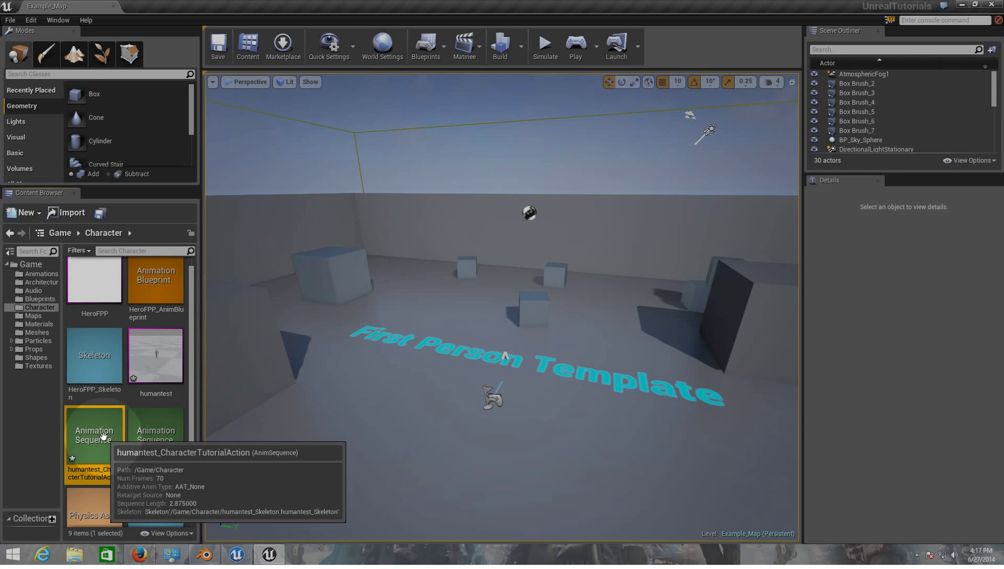
pyautogui.scroll(-2, 192, 360)
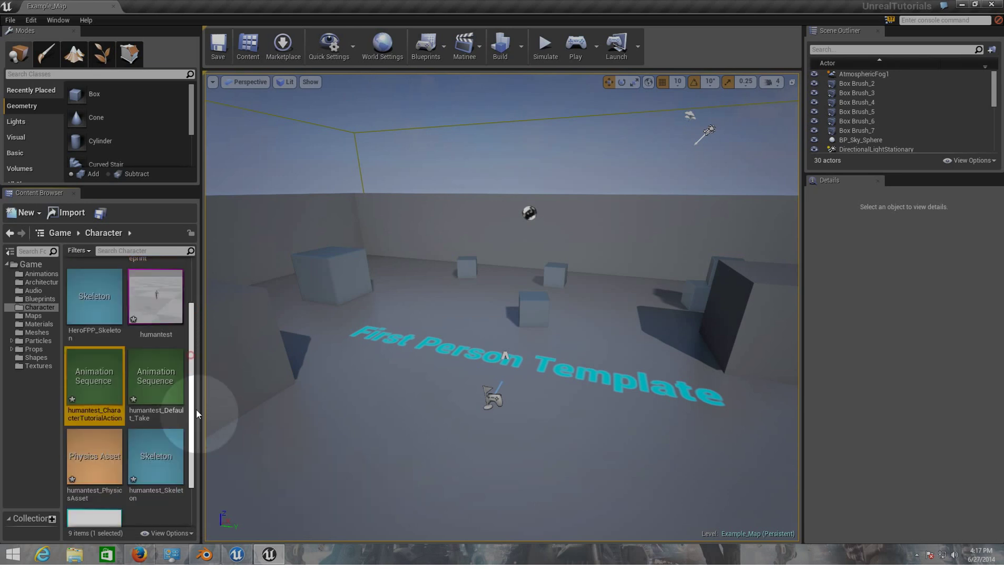
pyautogui.scroll(2, 197, 335)
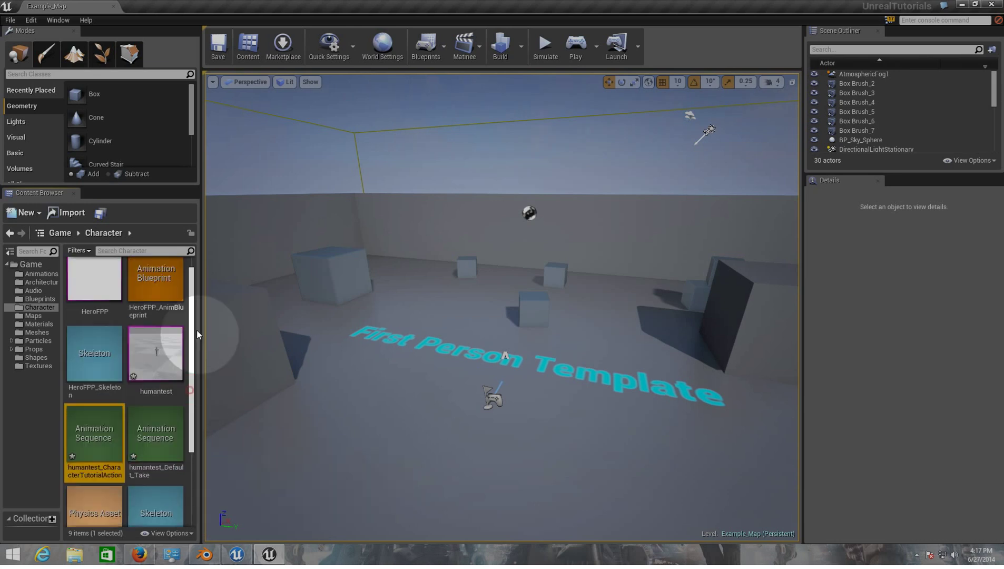
# Open humantest in the skeleton editor, preview humantest_CharacterTutorialAction, pause, and restore down the window
pyautogui.doubleClick(154, 364)
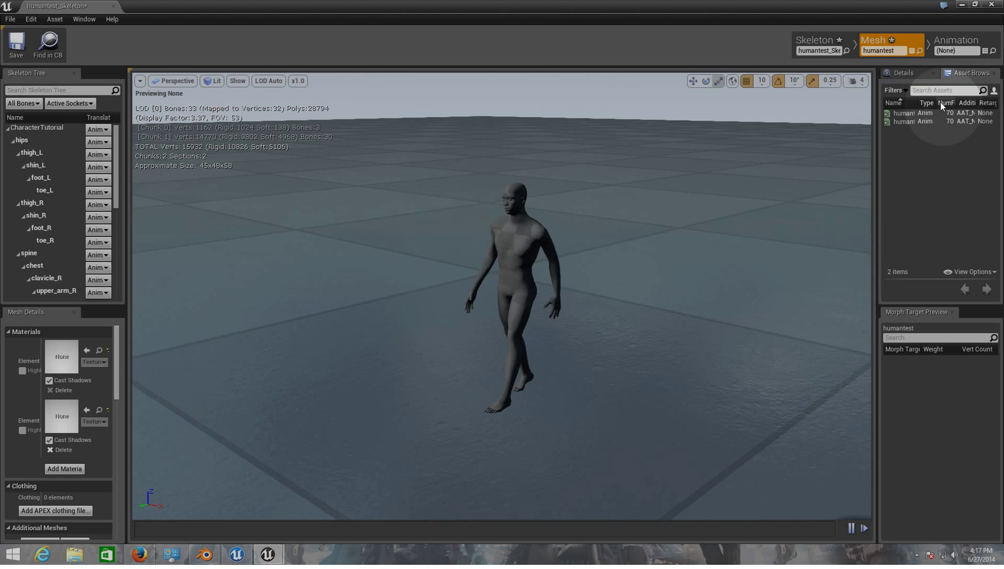
pyautogui.click(911, 114)
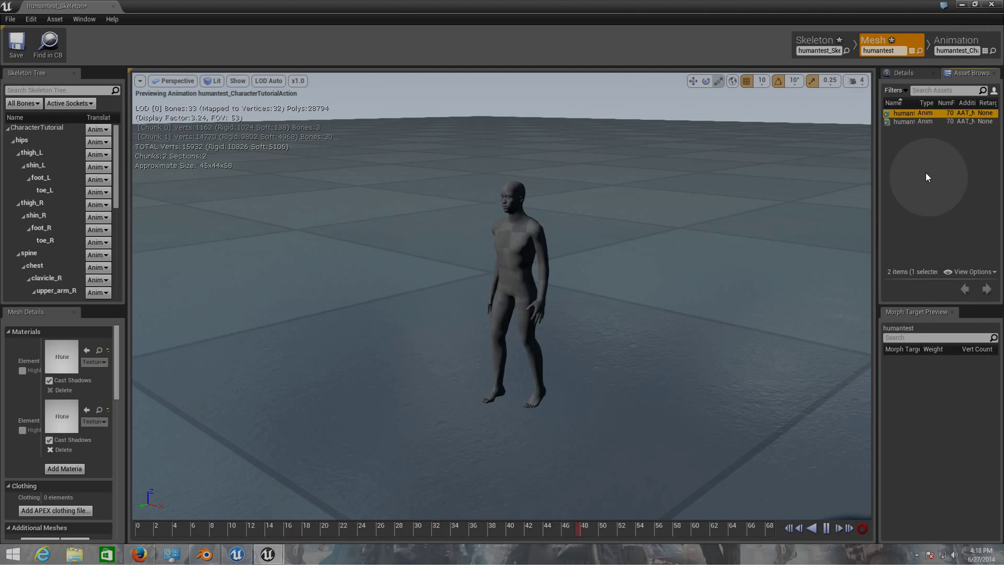
pyautogui.click(826, 528)
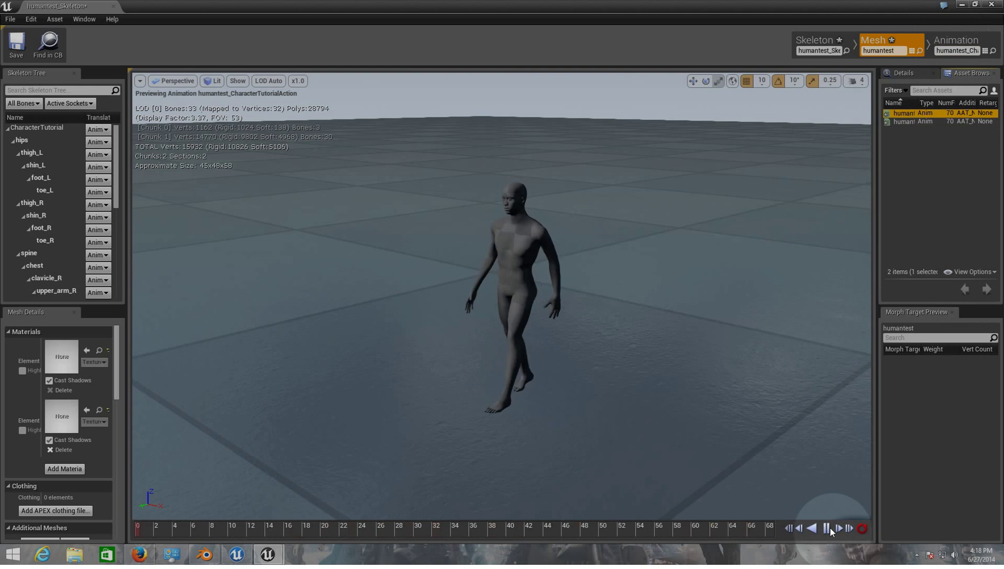
pyautogui.click(976, 6)
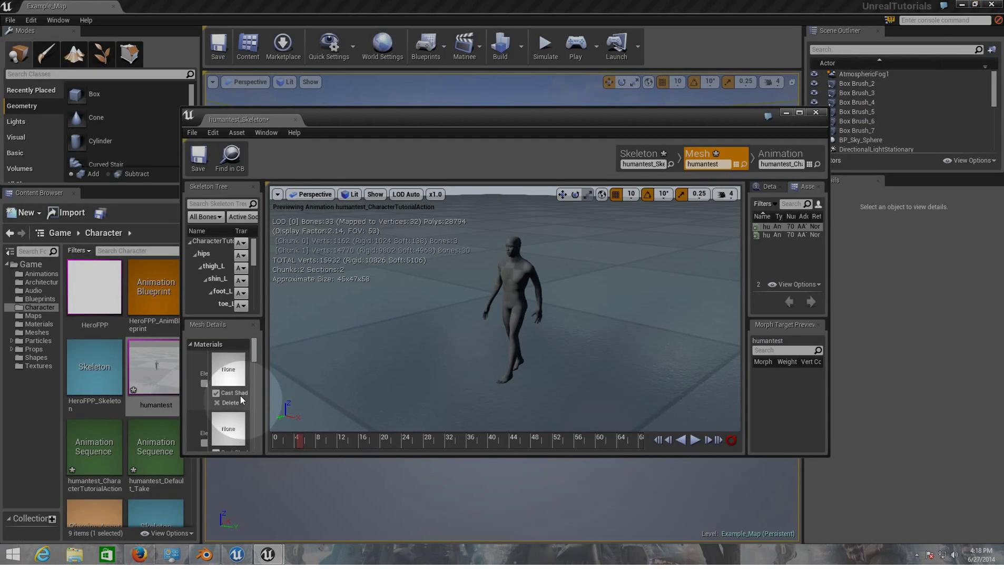
# Assign M_Metal_Burnished_Steel from the Materials folder to the humantest mesh's material slot
pyautogui.click(38, 324)
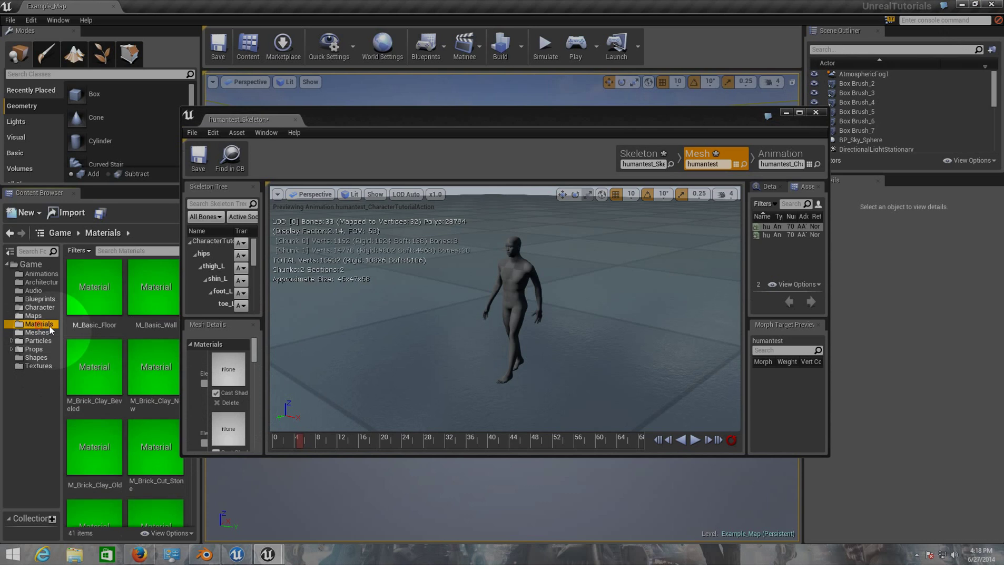
pyautogui.scroll(-8, 152, 443)
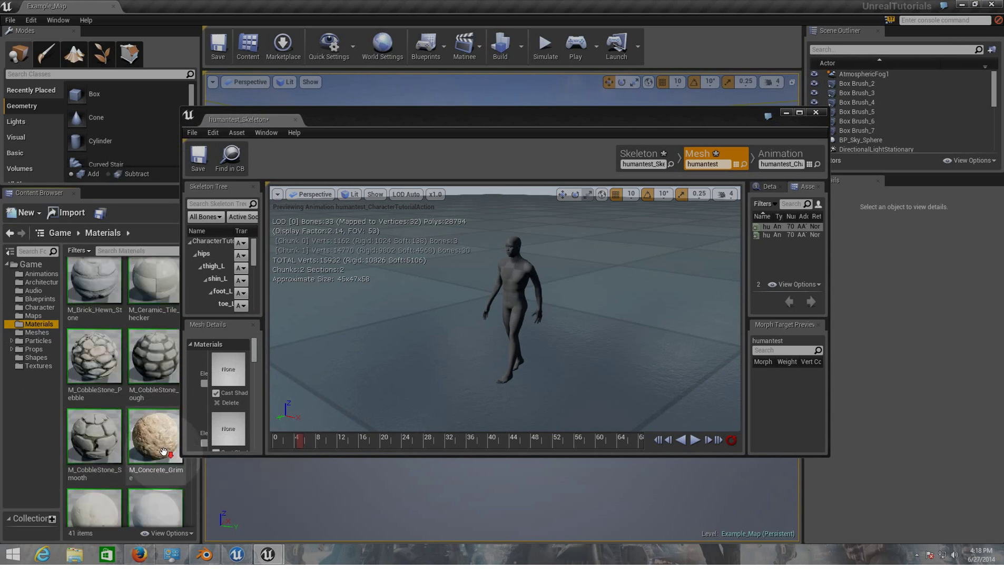
pyautogui.scroll(-5, 161, 456)
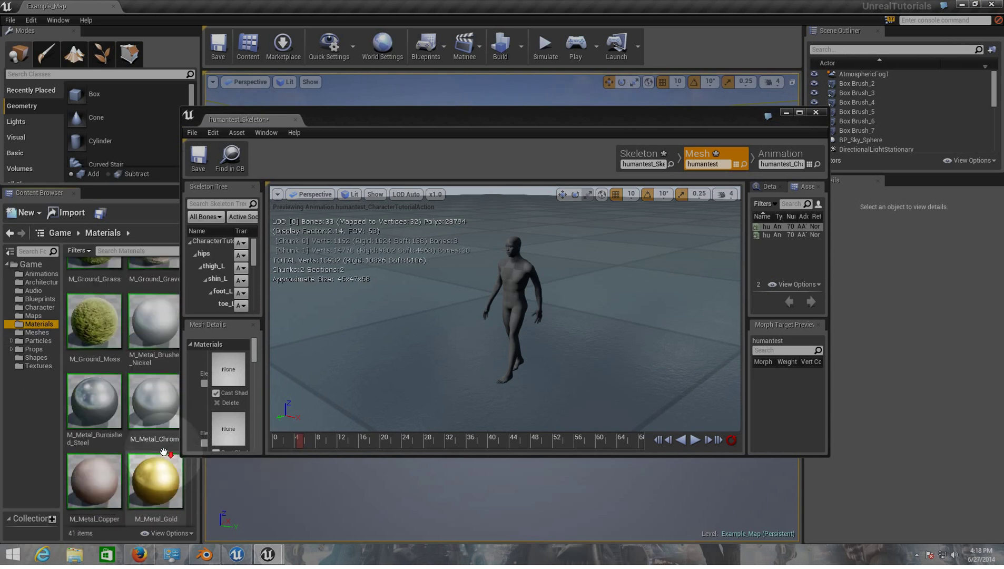
pyautogui.moveTo(94, 401); pyautogui.dragTo(228, 428)
# Preview the metal-skinned walk animation in a maximized skeleton editor, then restore the window
pyautogui.click(799, 112)
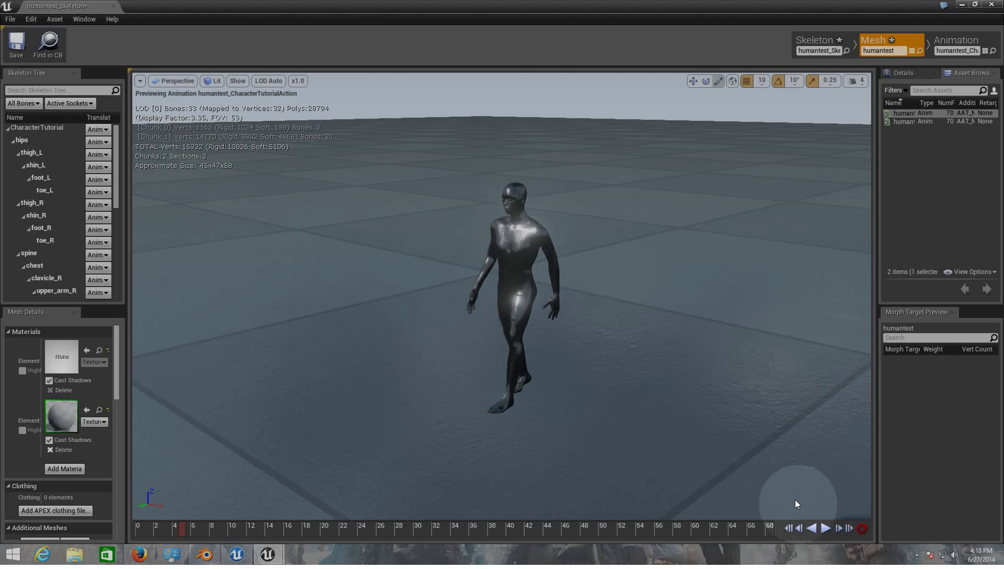
pyautogui.click(825, 527)
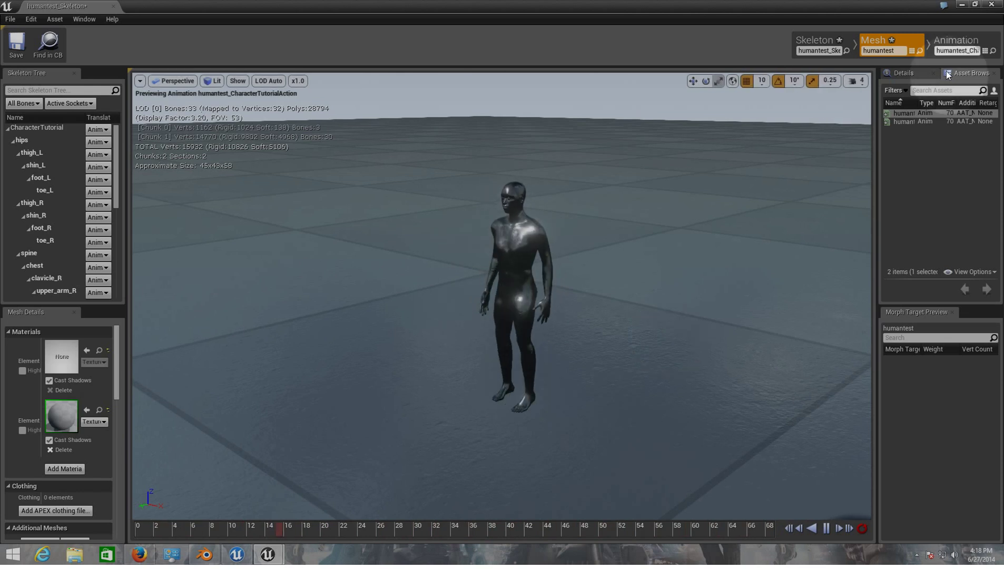
pyautogui.click(975, 4)
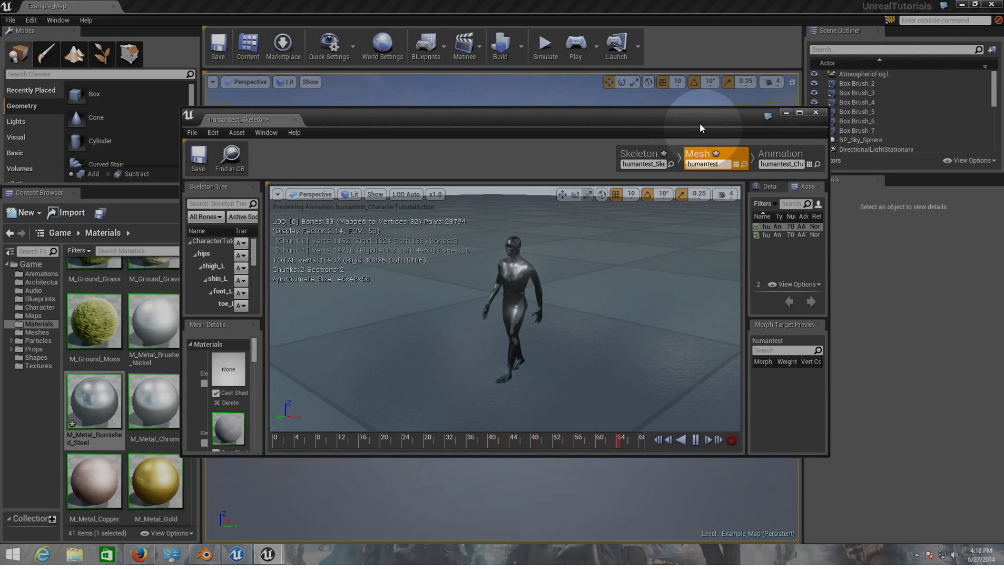